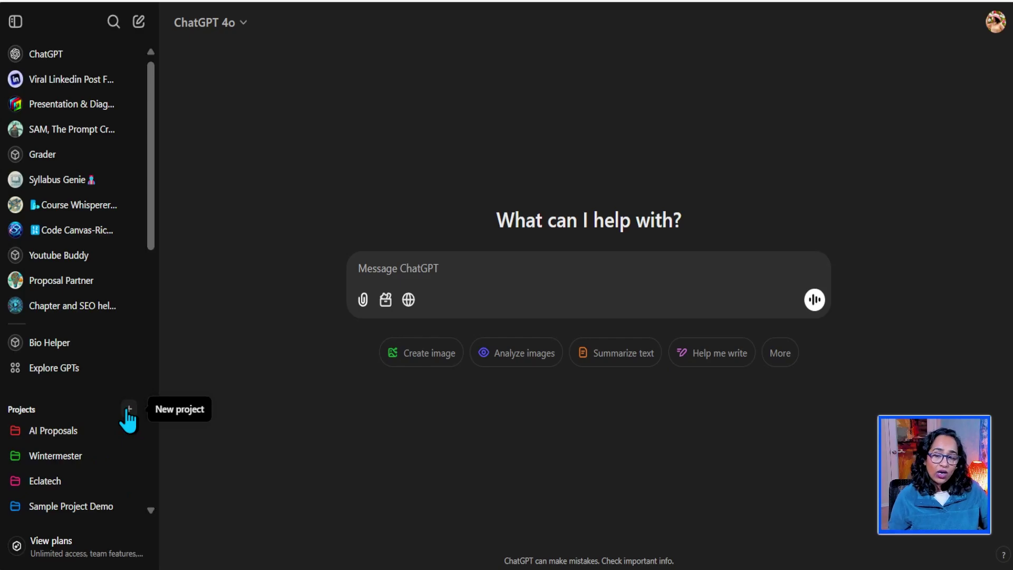
Create a new project named 'Demo' from the sidebar's Projects list
{"action": "left_click", "coordinate": [130, 410]}
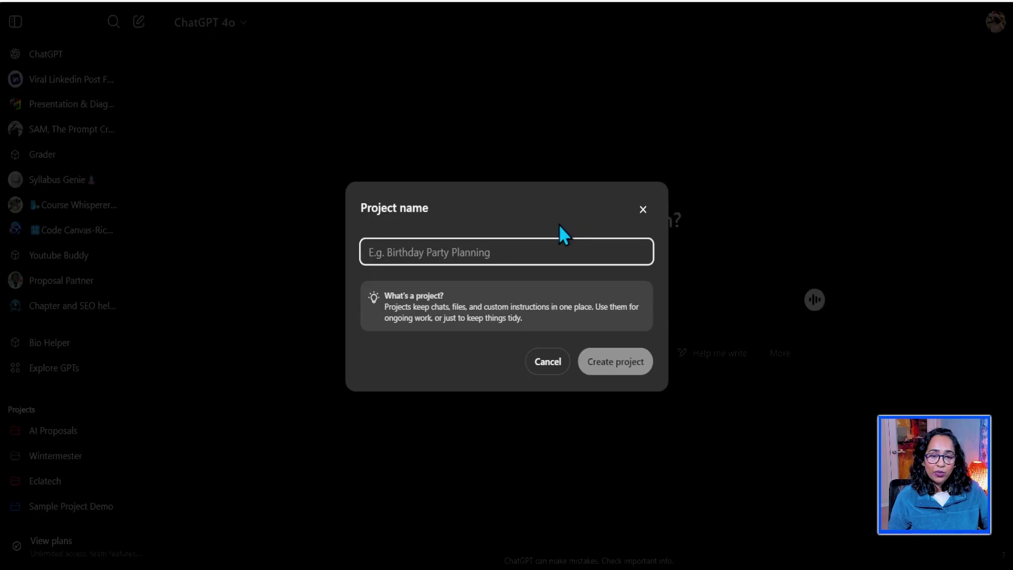
{"action": "type", "text": "Demo"}
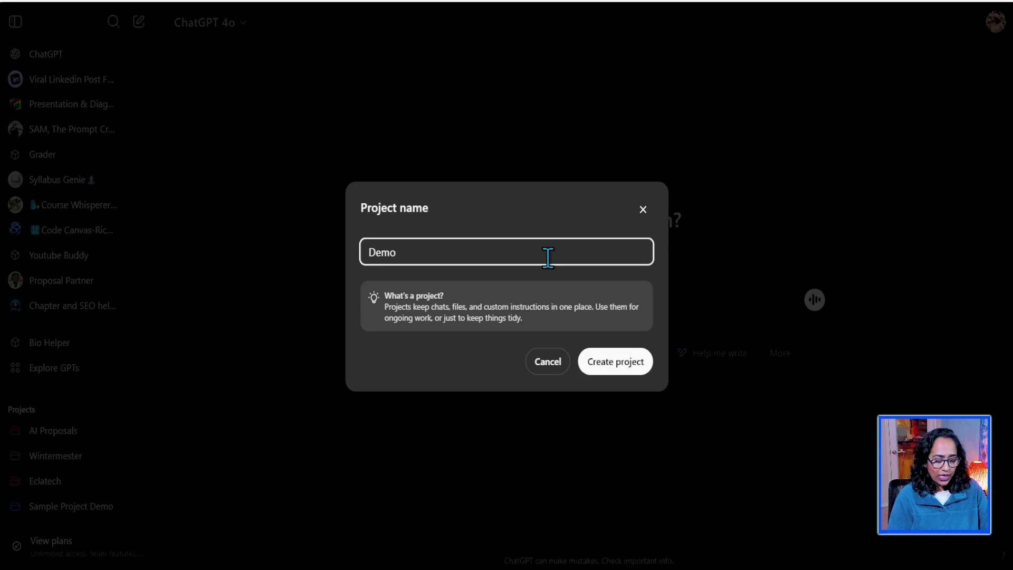
{"action": "key", "text": "Return"}
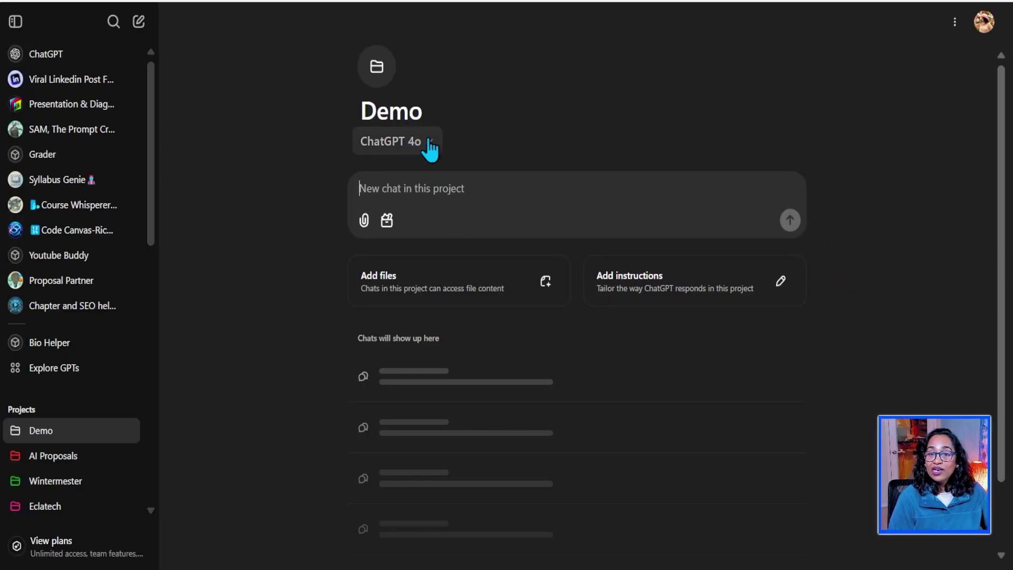
{"action": "left_click", "coordinate": [430, 143]}
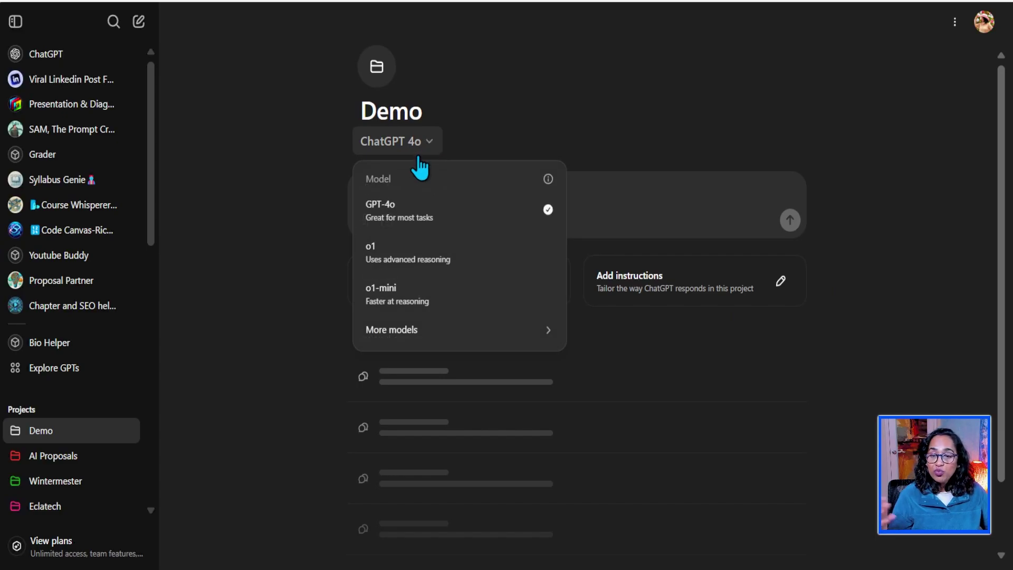
{"action": "left_click", "coordinate": [416, 260]}
{"action": "left_click", "coordinate": [428, 145]}
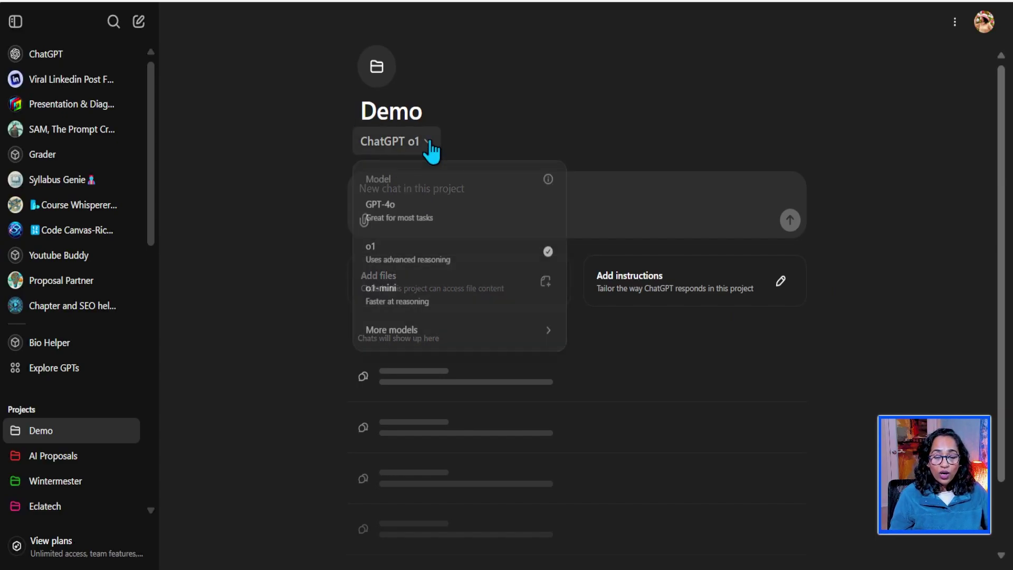
{"action": "left_click", "coordinate": [437, 299]}
{"action": "left_click", "coordinate": [452, 146]}
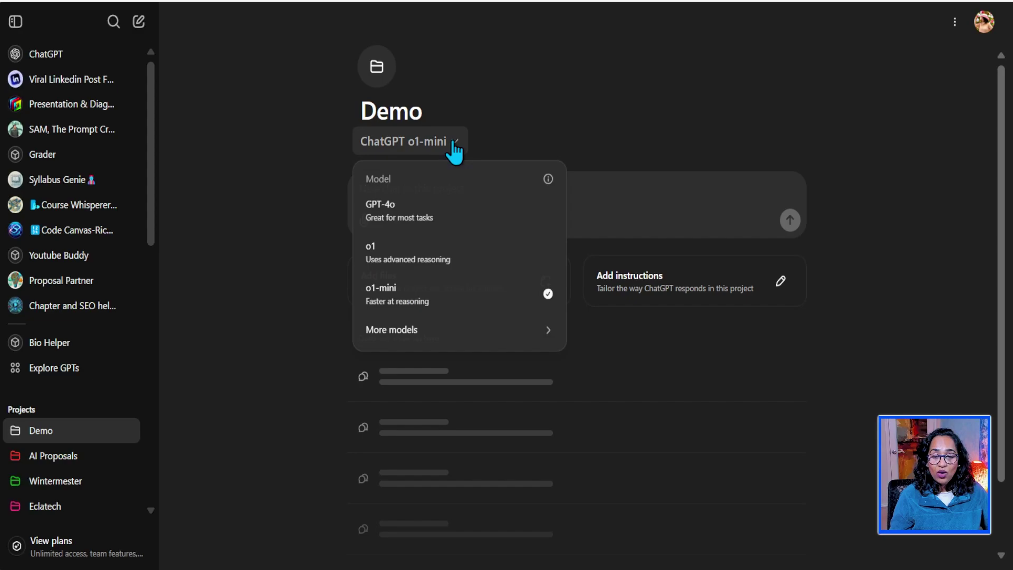
{"action": "mouse_move", "coordinate": [452, 333]}
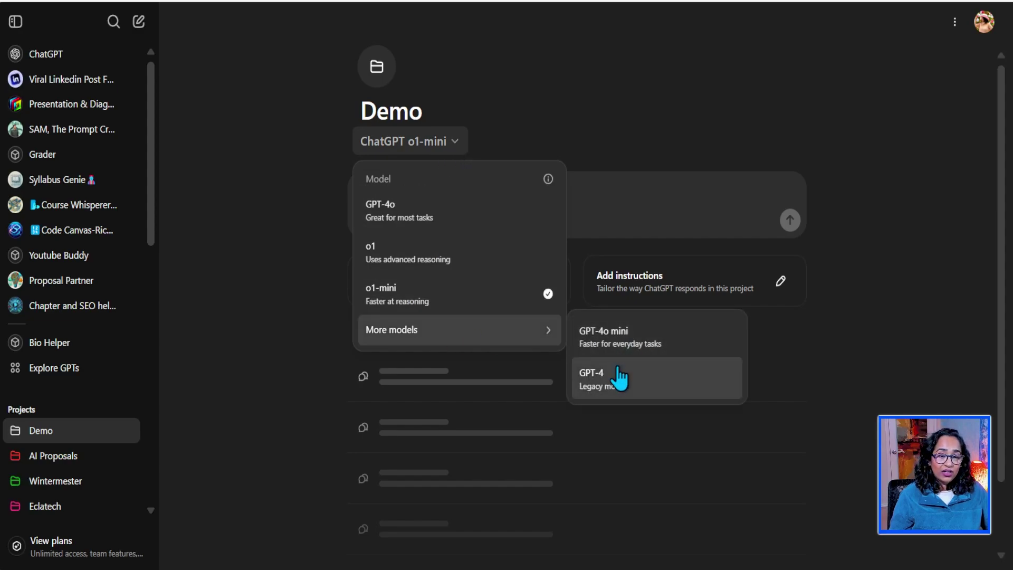
{"action": "left_click", "coordinate": [617, 351]}
{"action": "left_click", "coordinate": [452, 147]}
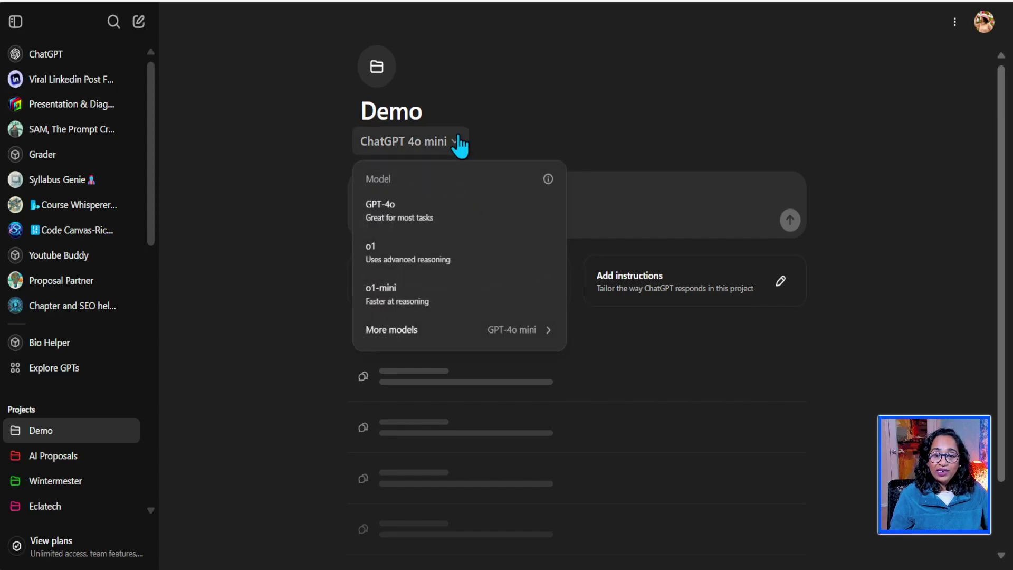
{"action": "left_click", "coordinate": [436, 207]}
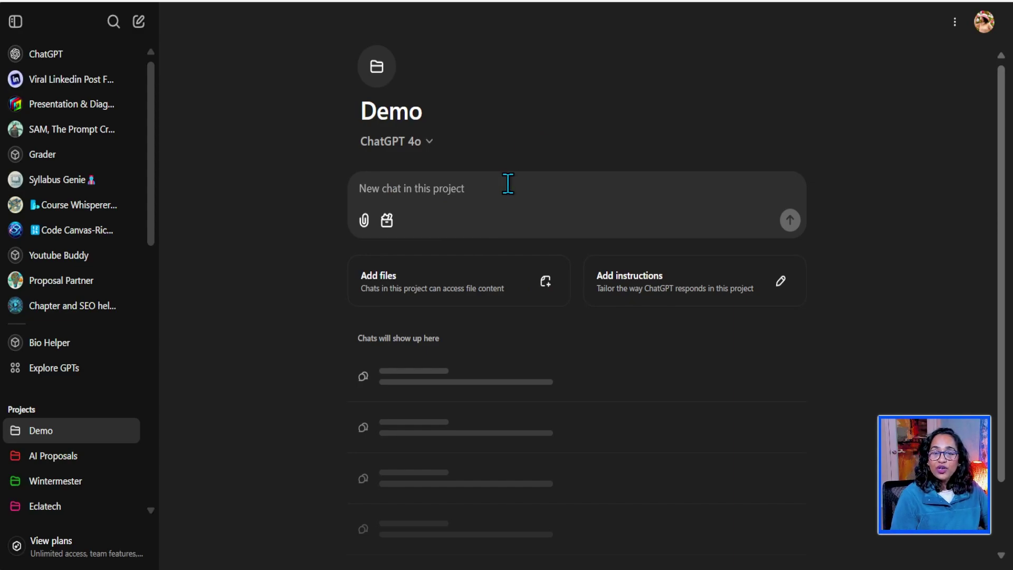
{"action": "mouse_move", "coordinate": [440, 124]}
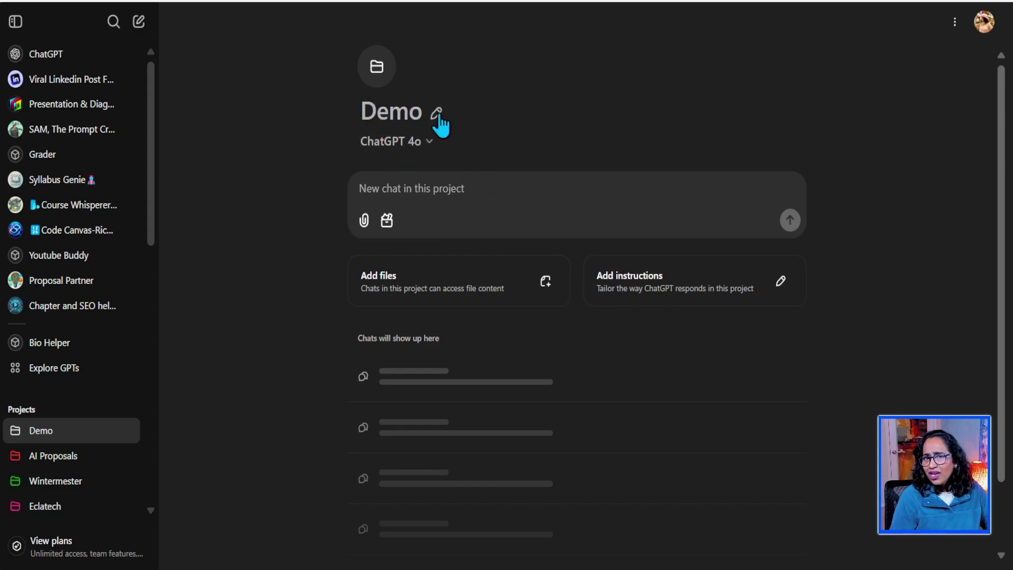
{"action": "left_click", "coordinate": [438, 115]}
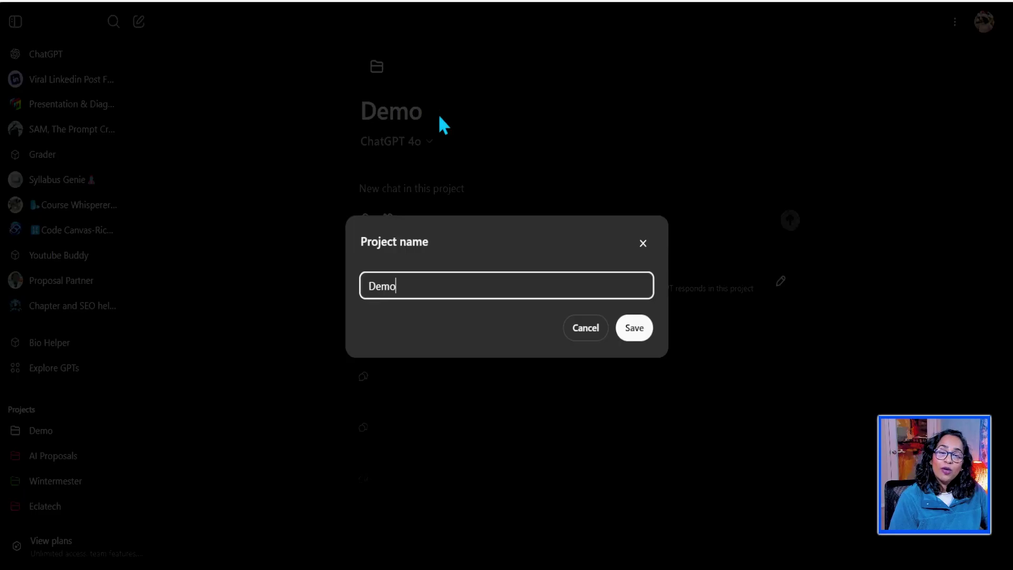
{"action": "left_click", "coordinate": [643, 252]}
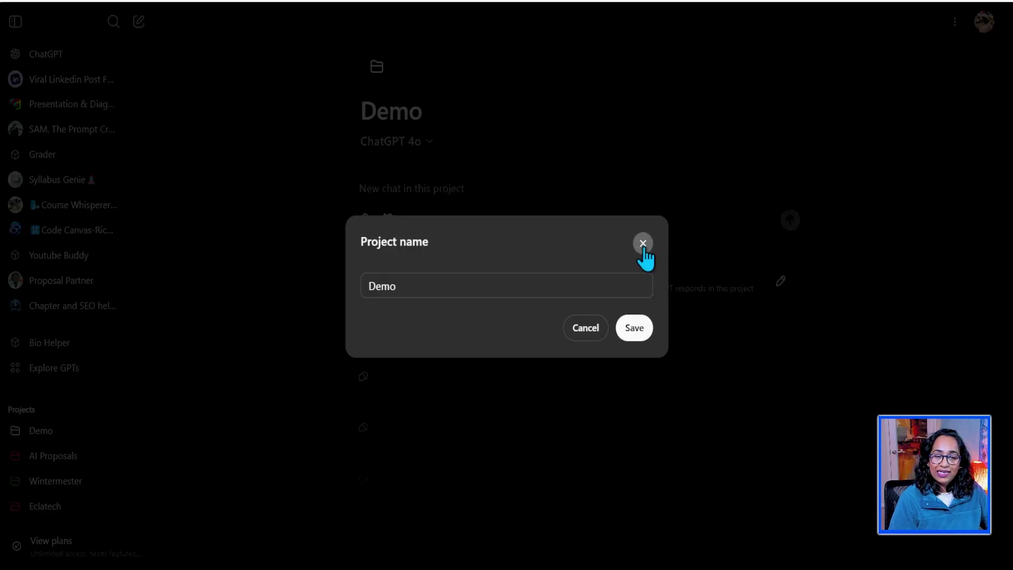
Change the Demo project's folder icon colour to gold
{"action": "left_click", "coordinate": [378, 74]}
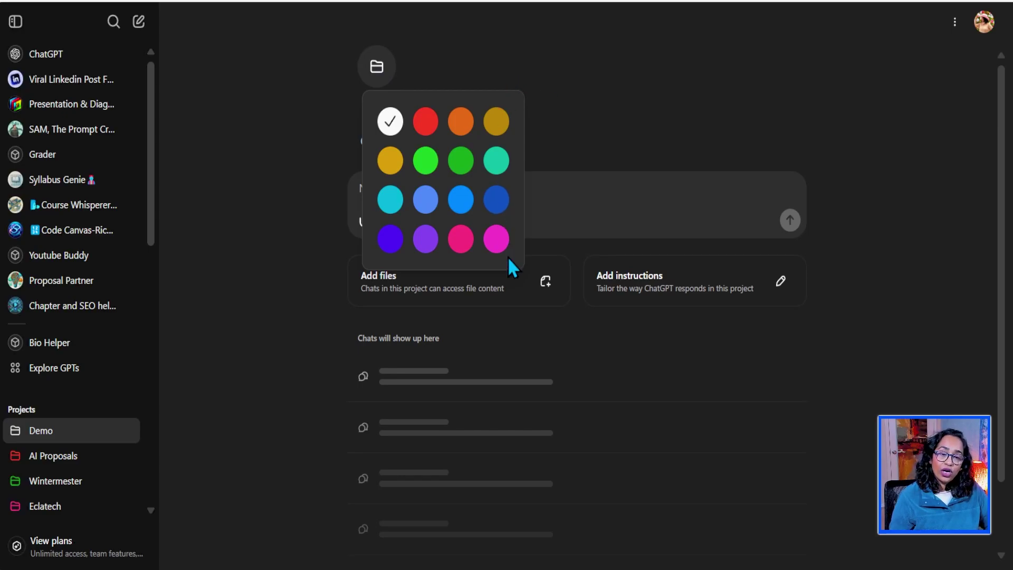
{"action": "left_click", "coordinate": [496, 122]}
{"action": "left_click", "coordinate": [576, 99]}
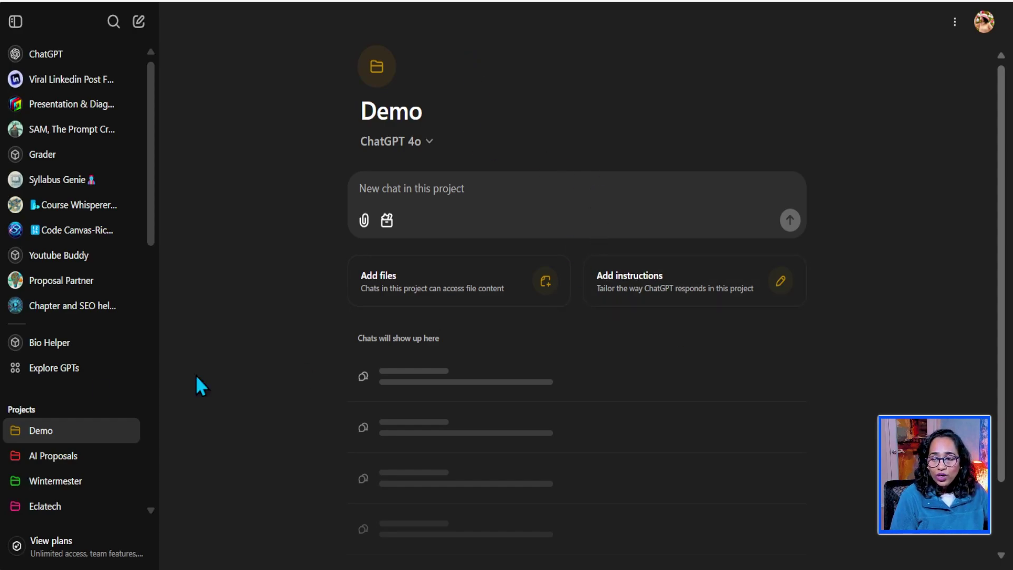
Add the 'Rollout Pros and Cons' chat to the Demo project from its sidebar menu
{"action": "scroll", "coordinate": [230, 283], "scroll_direction": "down", "scroll_amount": 2}
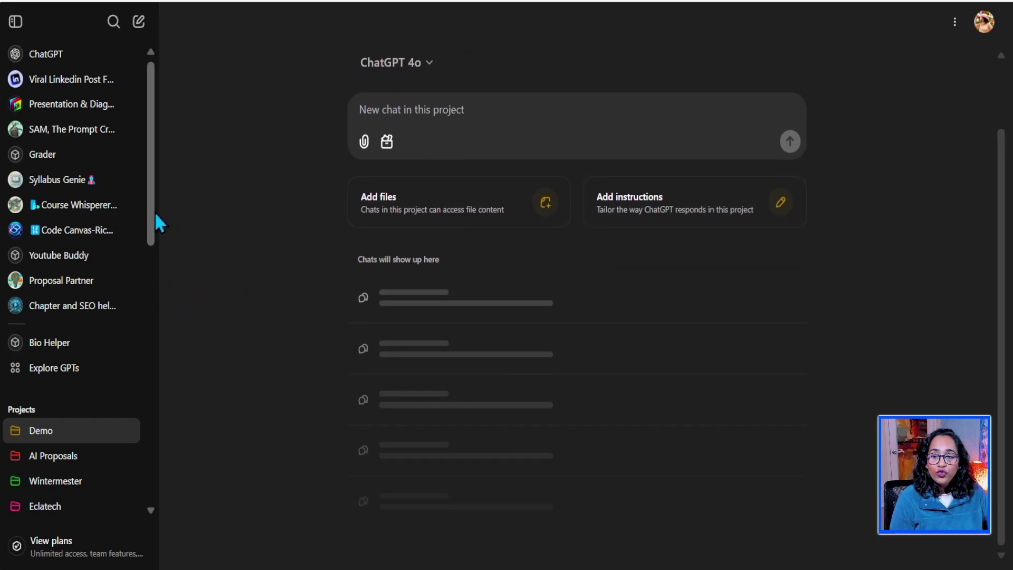
{"action": "left_click_drag", "start_coordinate": [151, 219], "coordinate": [148, 312]}
{"action": "scroll", "coordinate": [147, 274], "scroll_direction": "down", "scroll_amount": 1}
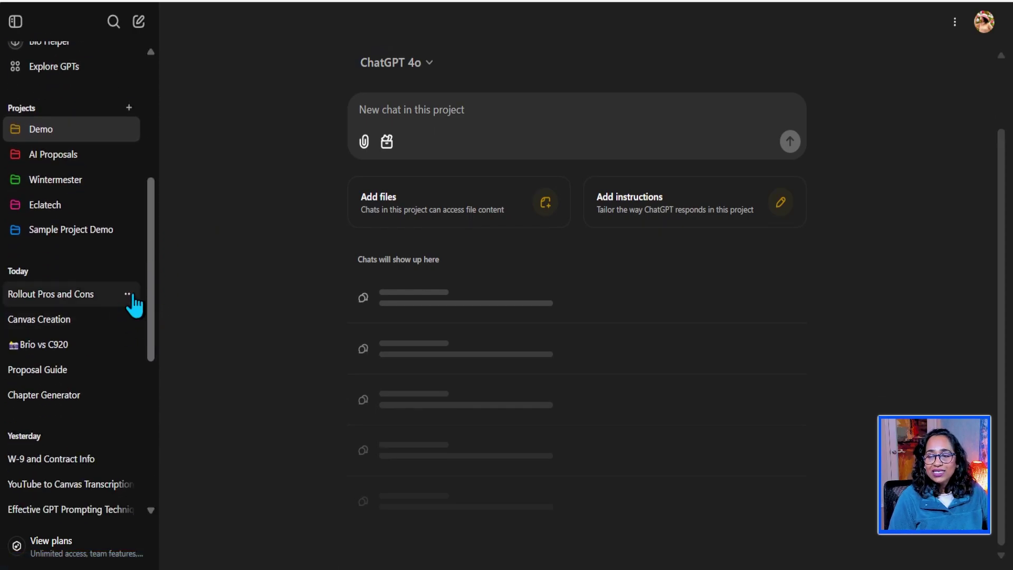
{"action": "left_click", "coordinate": [130, 297]}
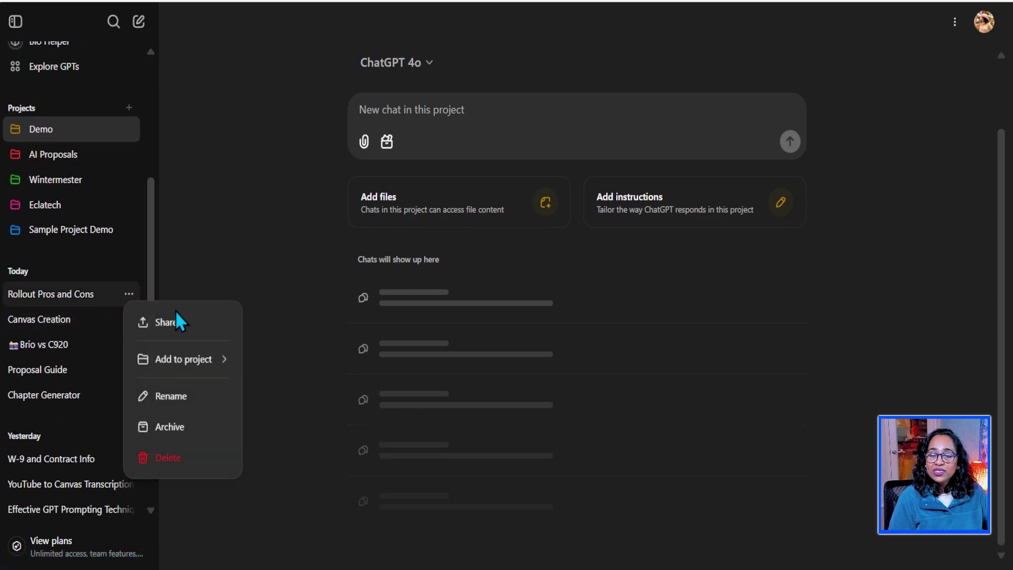
{"action": "mouse_move", "coordinate": [188, 363]}
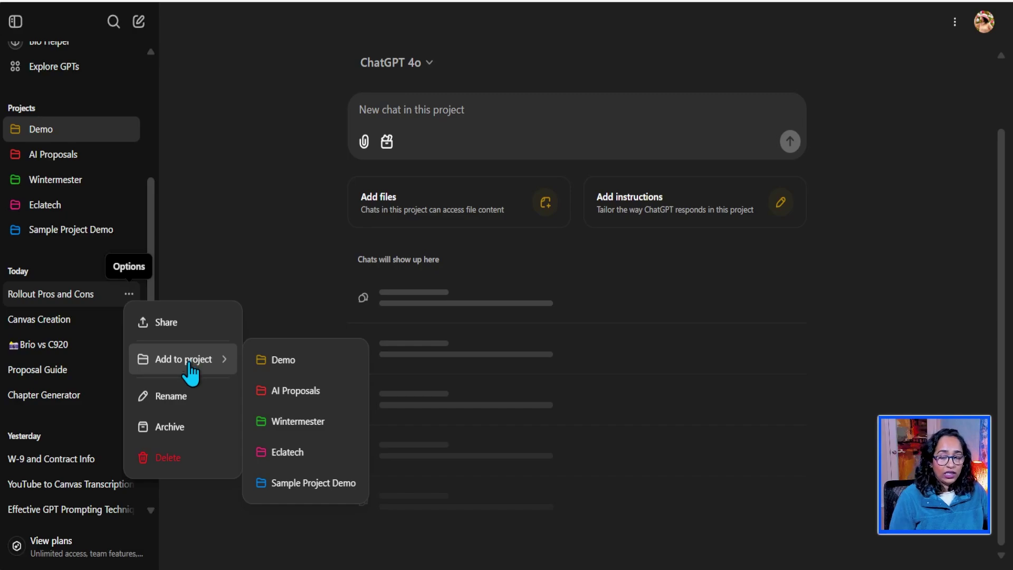
{"action": "left_click", "coordinate": [281, 364]}
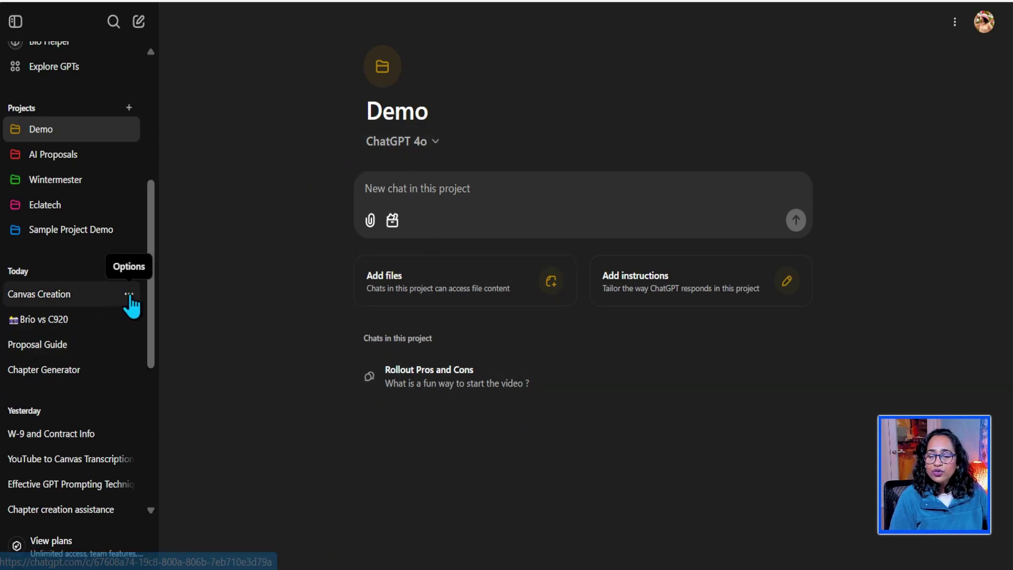
Check the sidebar options menus for the Canvas Creation and Brio vs C920 chats
{"action": "left_click", "coordinate": [129, 294]}
{"action": "left_click", "coordinate": [246, 278]}
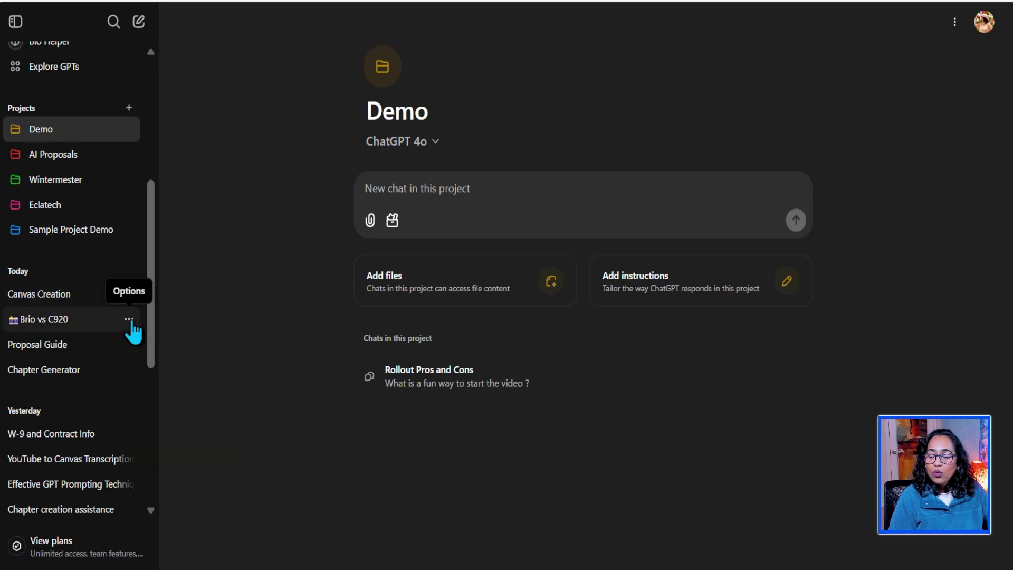
{"action": "left_click", "coordinate": [129, 320]}
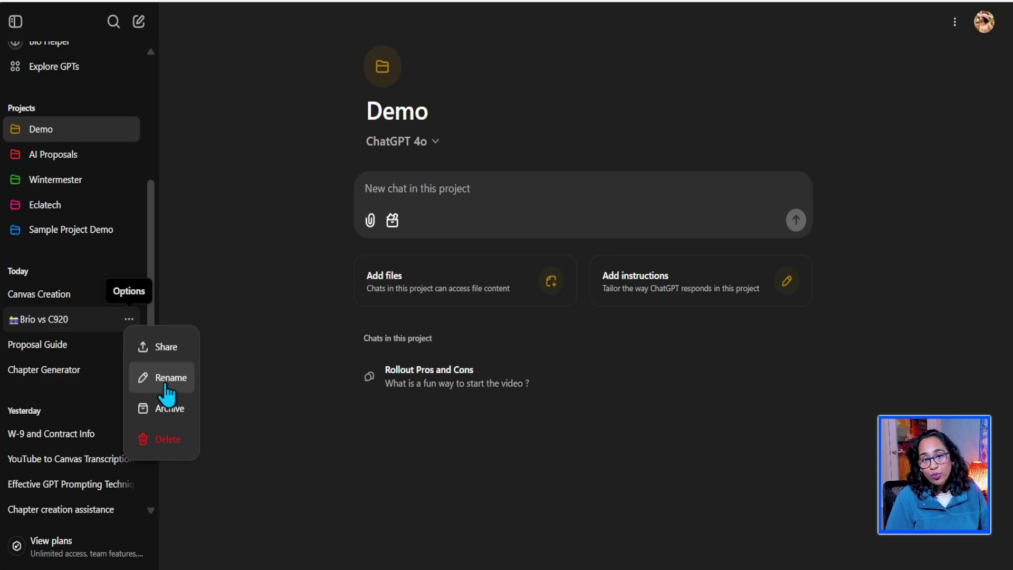
{"action": "left_click", "coordinate": [467, 190]}
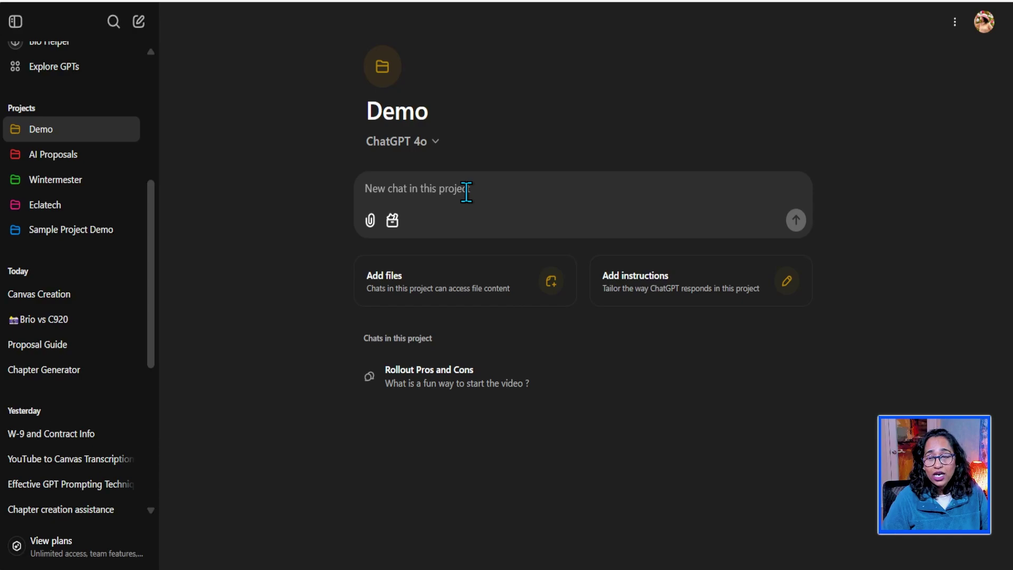
{"action": "type", "text": "@"}
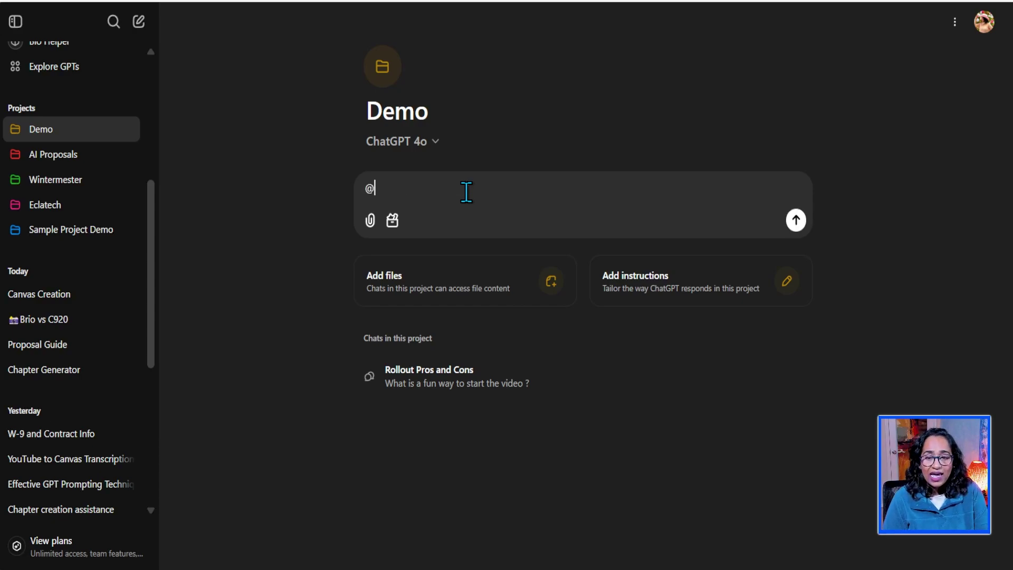
{"action": "type", "text": "bio"}
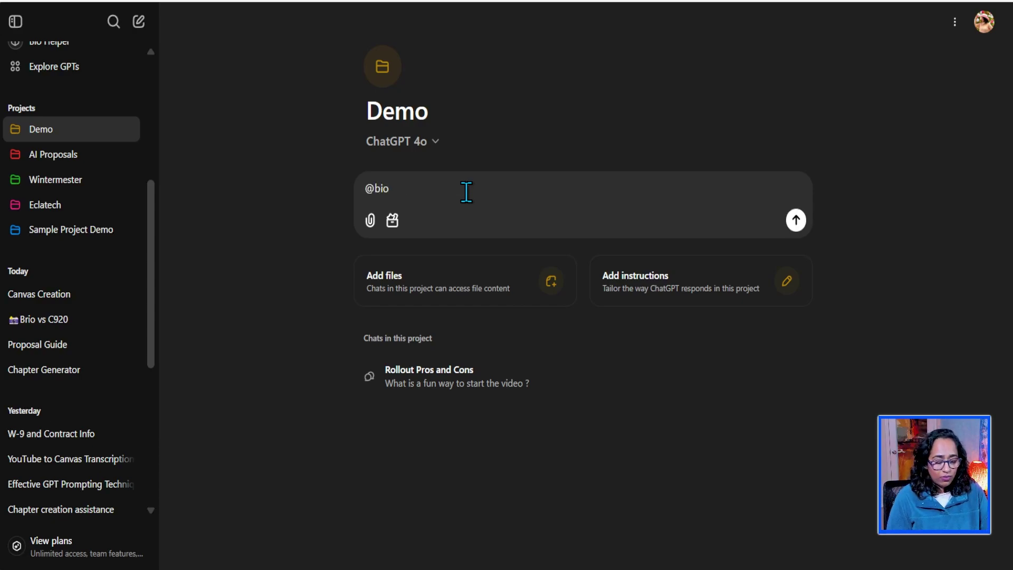
{"action": "key", "text": "BackSpace"}
{"action": "key", "text": "BackSpace"}
{"action": "key", "text": "BackSpace"}
{"action": "key", "text": "BackSpace"}
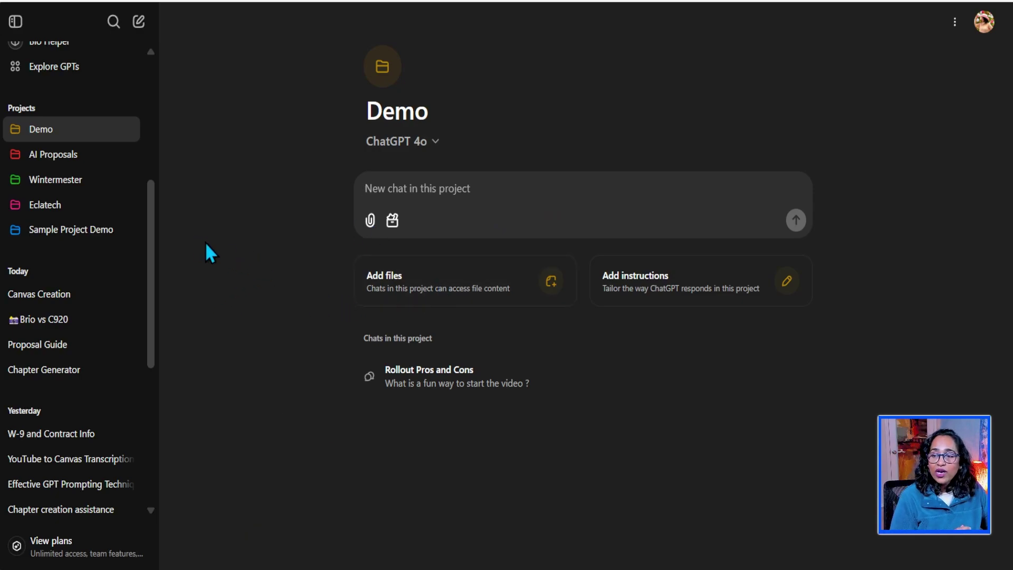
Open the Sample Project Demo project from the sidebar
{"action": "scroll", "coordinate": [105, 227], "scroll_direction": "down", "scroll_amount": 2}
{"action": "left_click", "coordinate": [56, 113]}
{"action": "left_click", "coordinate": [79, 165]}
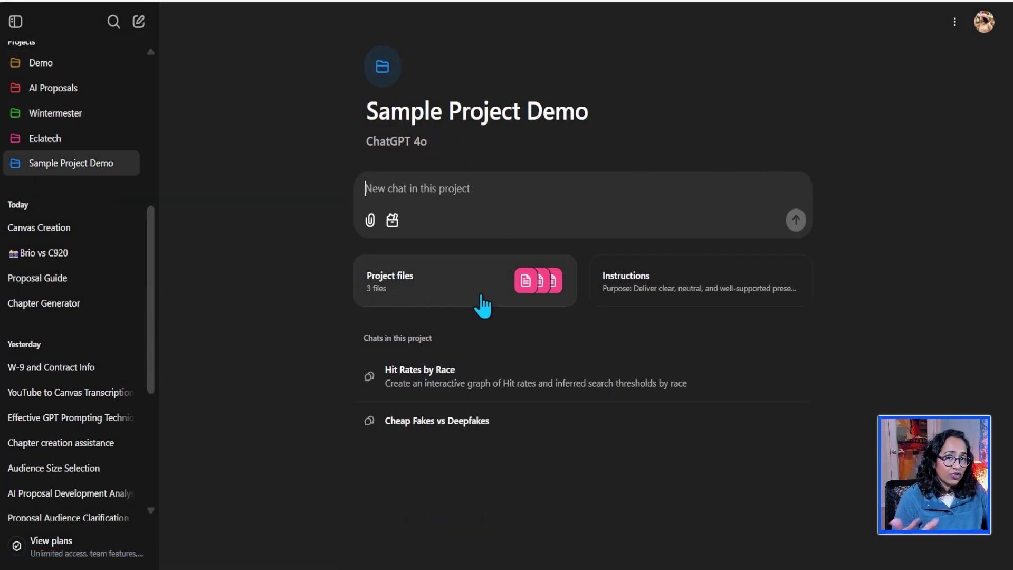
Read through the project's AI ethics presentation instructions and close them unchanged
{"action": "left_click", "coordinate": [694, 298]}
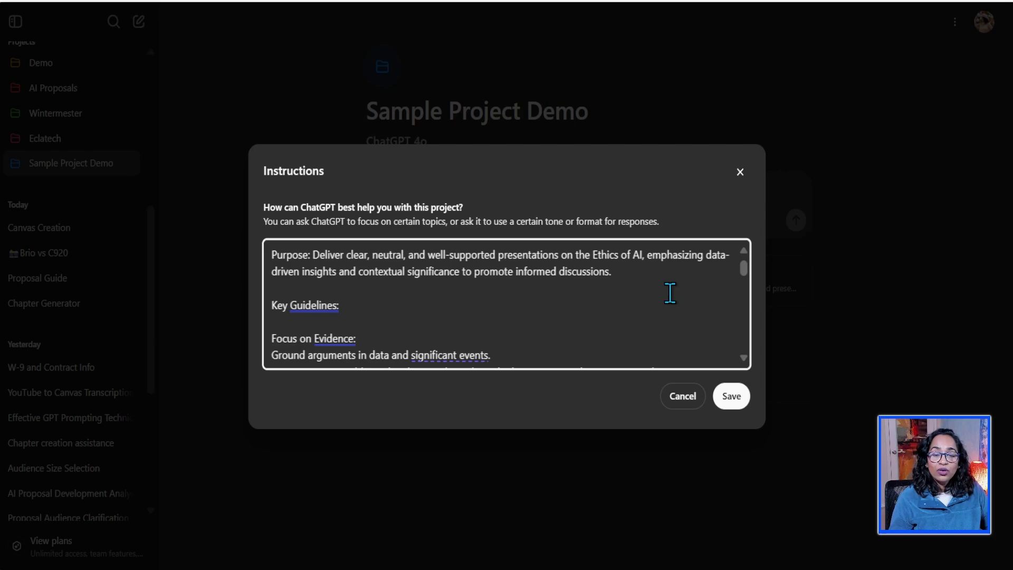
{"action": "scroll", "coordinate": [670, 293], "scroll_direction": "down", "scroll_amount": 2}
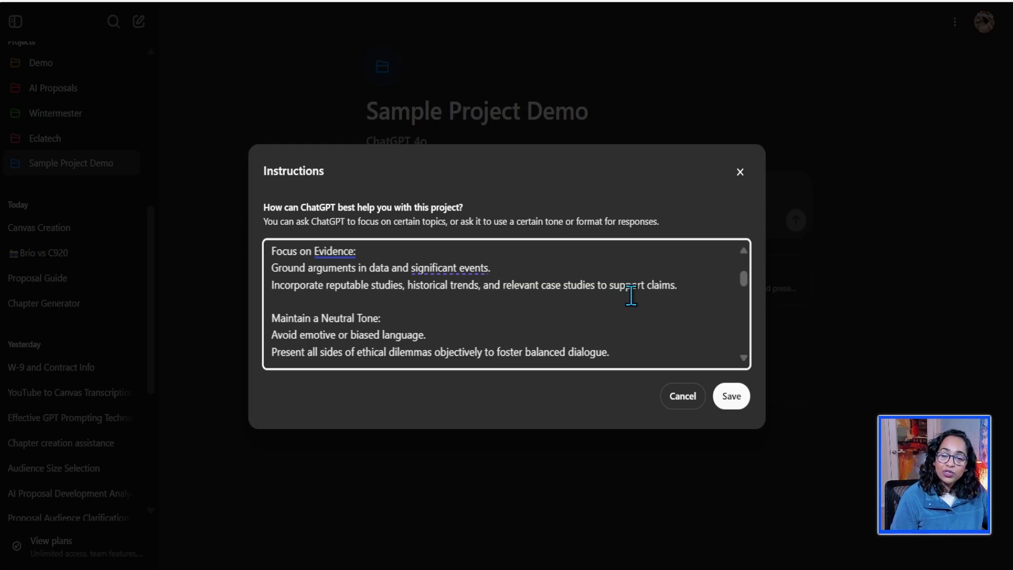
{"action": "scroll", "coordinate": [634, 298], "scroll_direction": "down", "scroll_amount": 2}
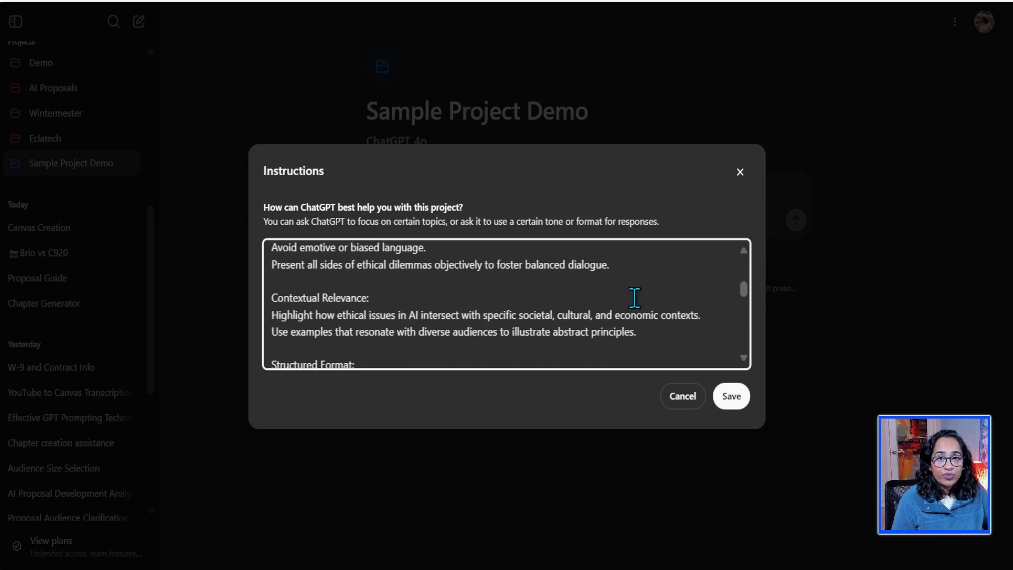
{"action": "scroll", "coordinate": [636, 298], "scroll_direction": "down", "scroll_amount": 2}
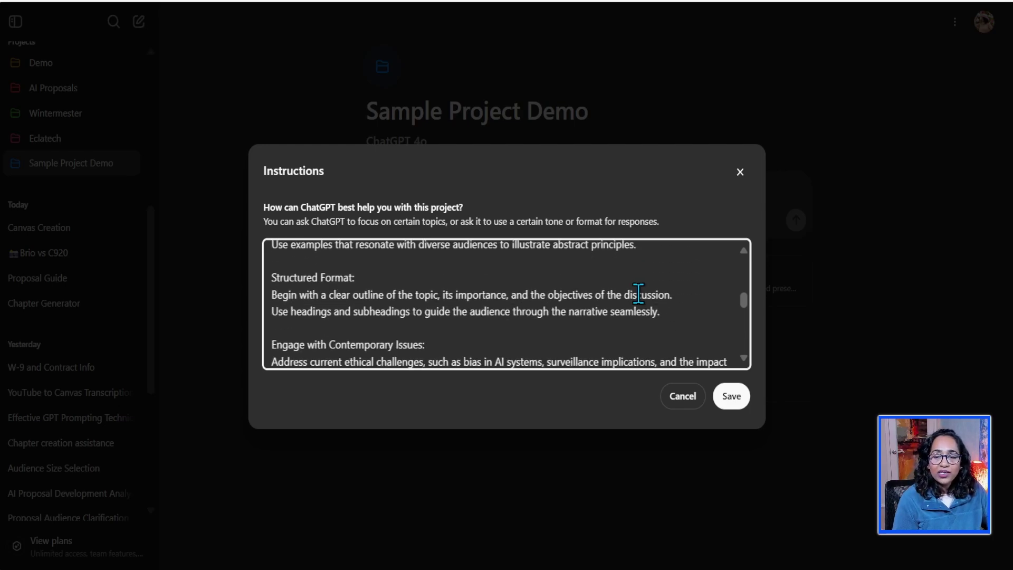
{"action": "scroll", "coordinate": [638, 300], "scroll_direction": "down", "scroll_amount": 2}
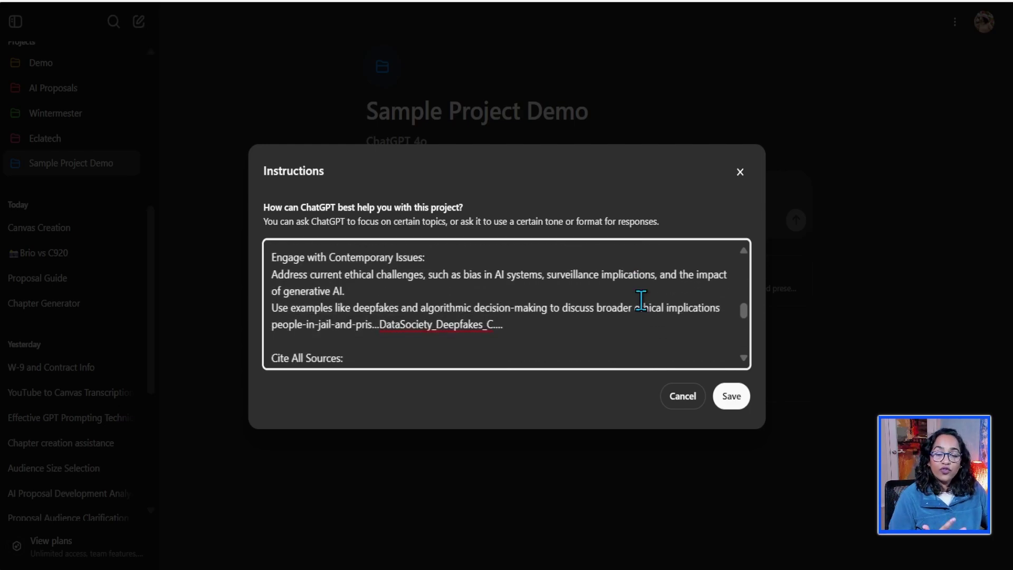
{"action": "scroll", "coordinate": [639, 299], "scroll_direction": "down", "scroll_amount": 3}
{"action": "left_click", "coordinate": [739, 171]}
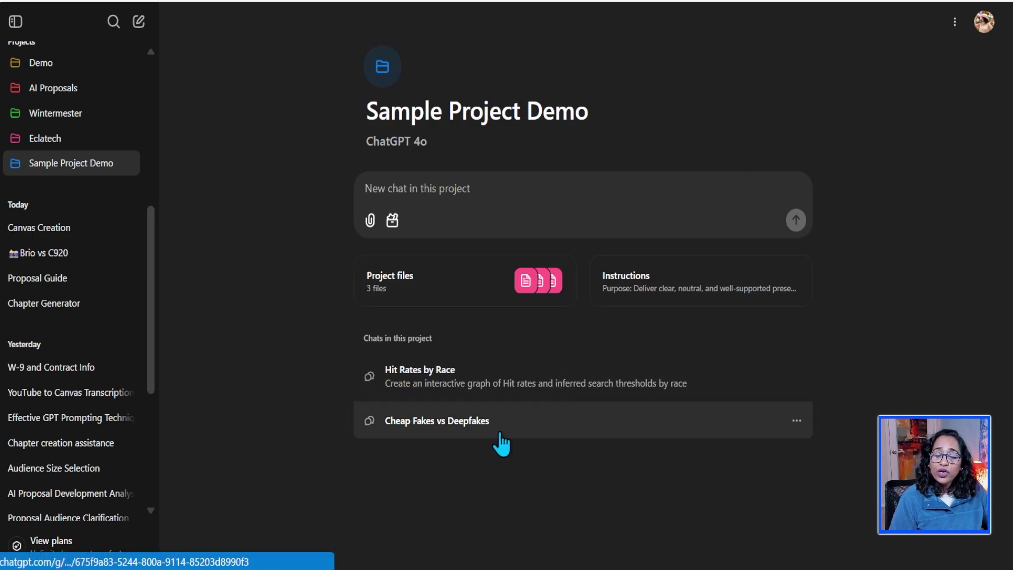
Open the Cheap Fakes vs Deepfakes chat and expand its Cheap Deepfakes Analysis canvas down to Slide 3
{"action": "left_click", "coordinate": [553, 421]}
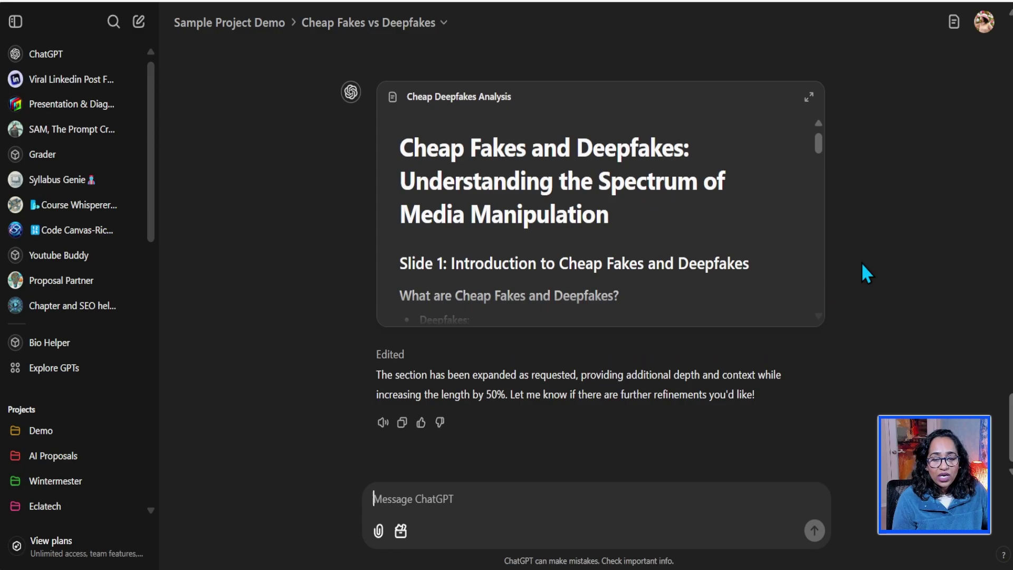
{"action": "left_click", "coordinate": [808, 101]}
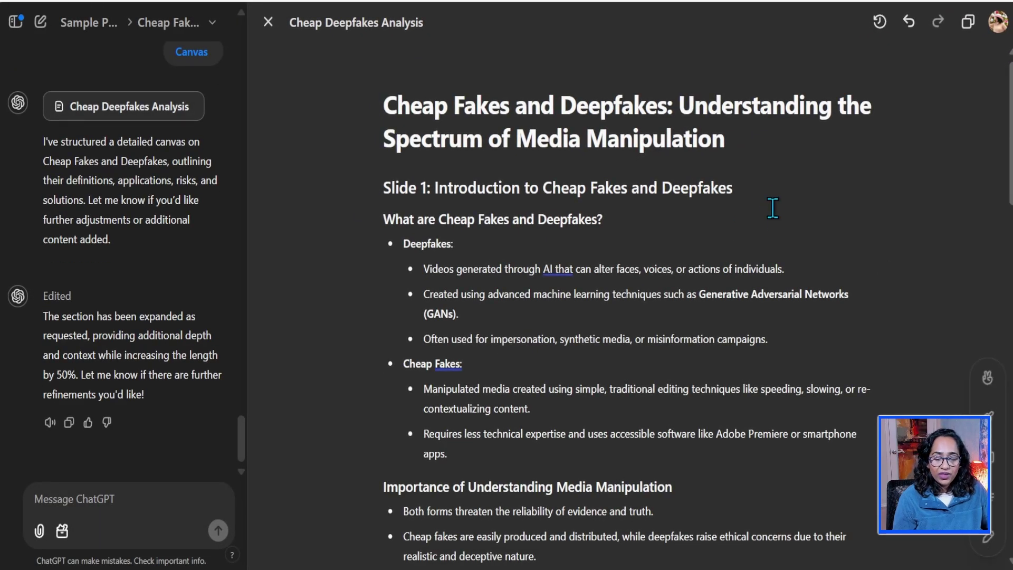
{"action": "scroll", "coordinate": [780, 256], "scroll_direction": "down", "scroll_amount": 8}
{"action": "scroll", "coordinate": [781, 262], "scroll_direction": "down", "scroll_amount": 9}
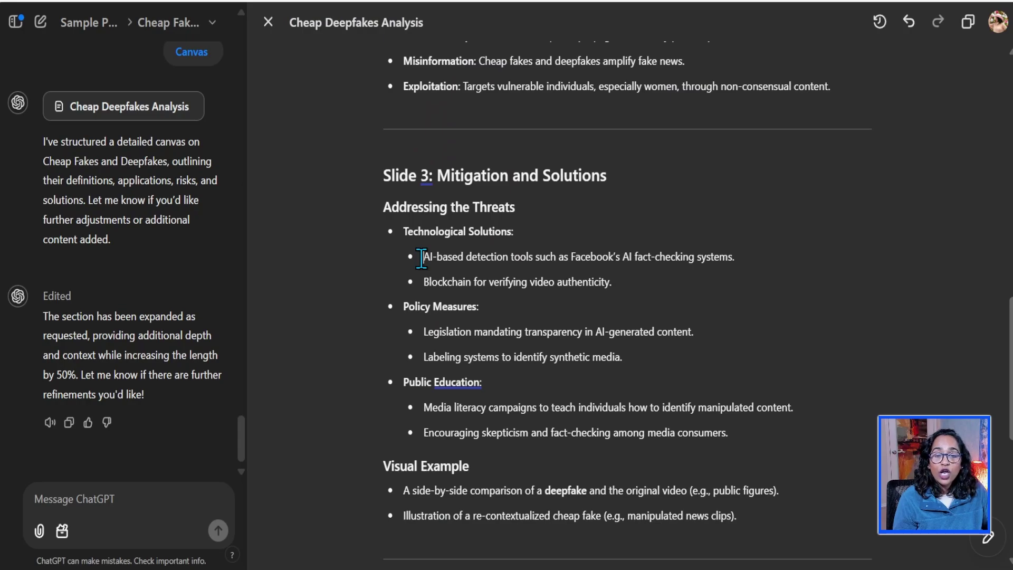
{"action": "left_click_drag", "start_coordinate": [422, 259], "coordinate": [784, 258]}
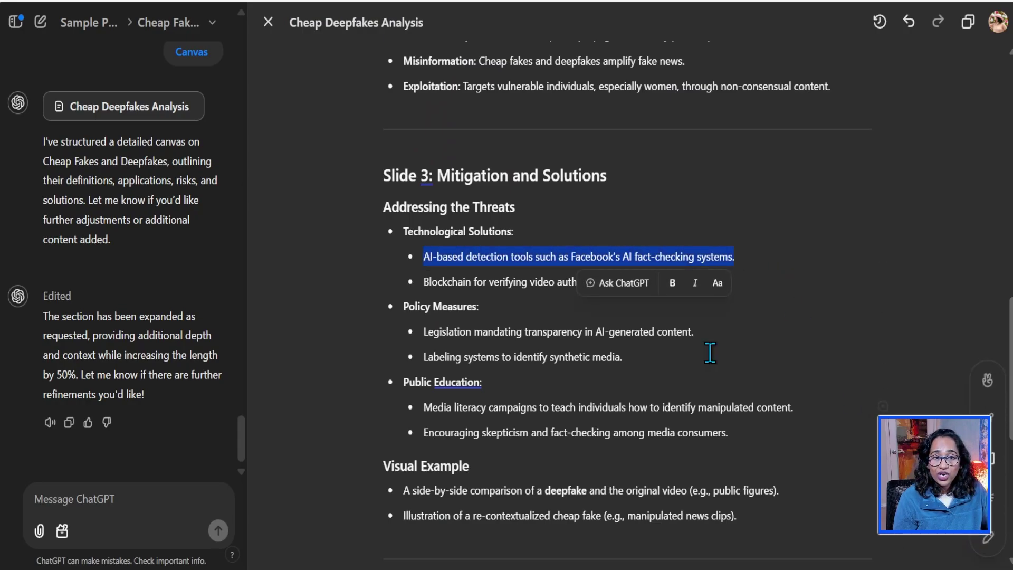
Close the canvas and scroll back through the chat's earlier slide summary
{"action": "left_click", "coordinate": [268, 23]}
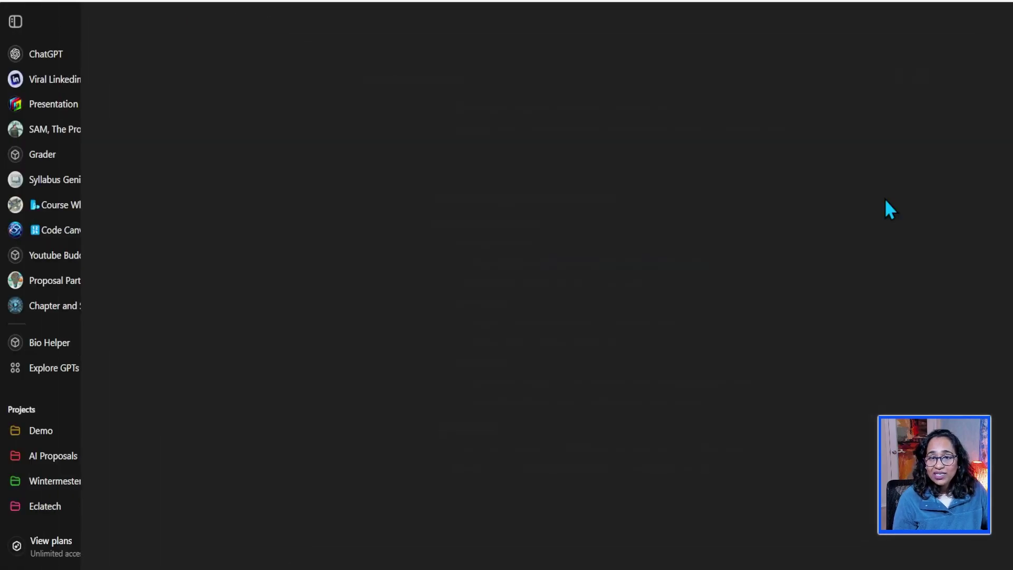
{"action": "scroll", "coordinate": [578, 235], "scroll_direction": "up", "scroll_amount": 20}
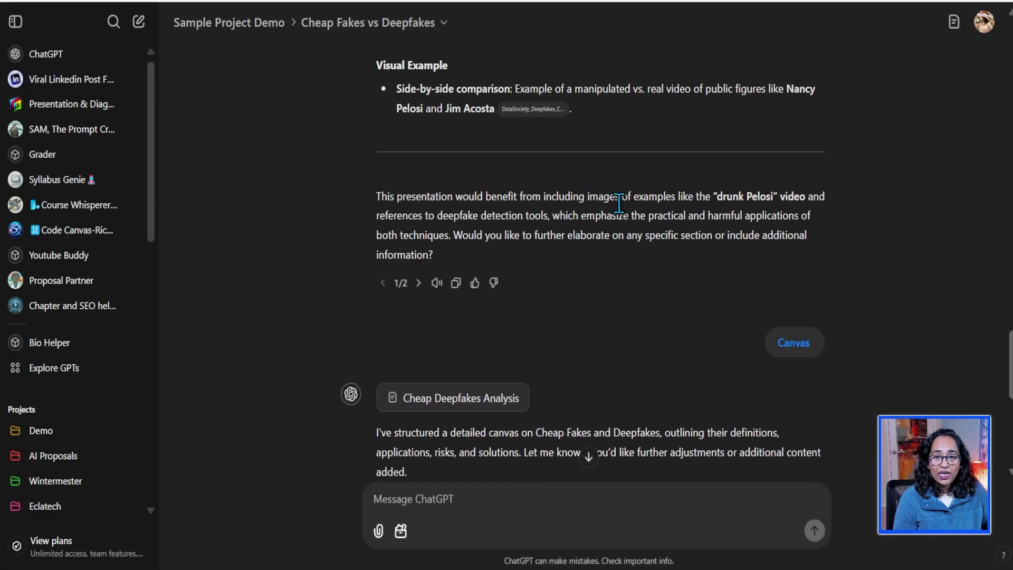
{"action": "scroll", "coordinate": [704, 205], "scroll_direction": "up", "scroll_amount": 3}
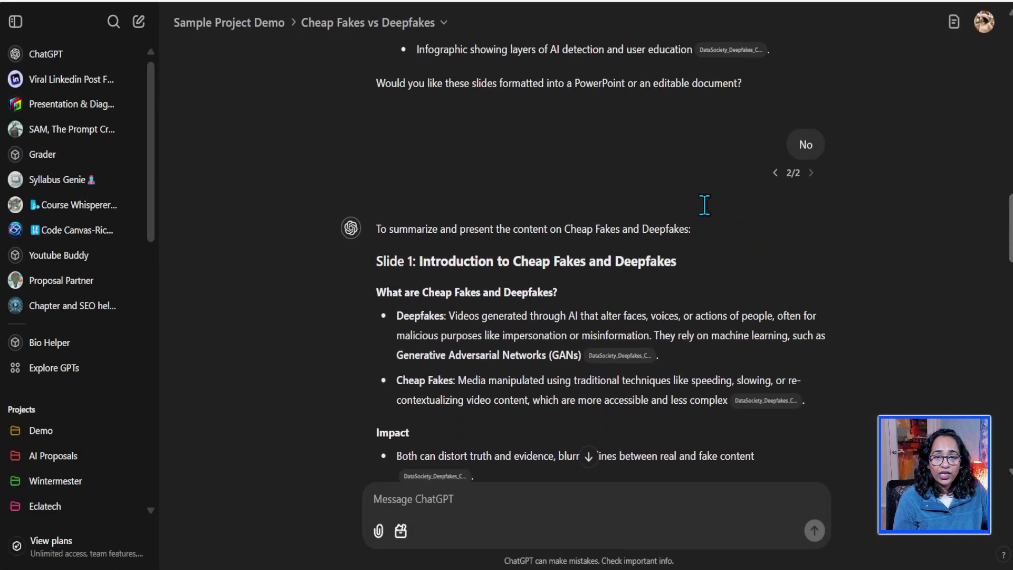
{"action": "scroll", "coordinate": [735, 216], "scroll_direction": "down", "scroll_amount": 2}
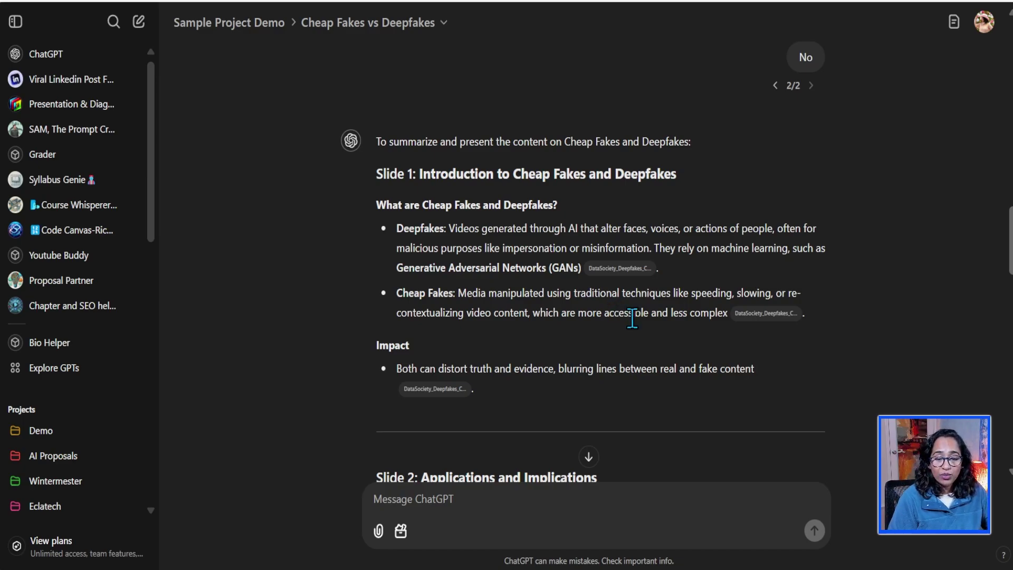
{"action": "scroll", "coordinate": [627, 317], "scroll_direction": "down", "scroll_amount": 2}
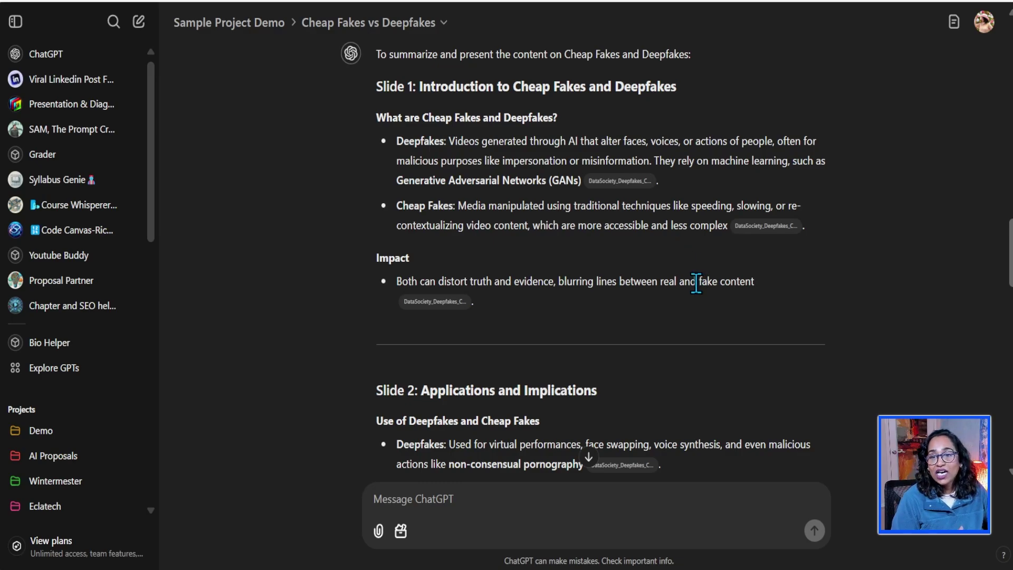
{"action": "scroll", "coordinate": [465, 190], "scroll_direction": "up", "scroll_amount": 5}
Return to Sample Project Demo and scroll through the Hit Rates by Race chat's charts
{"action": "left_click", "coordinate": [229, 24]}
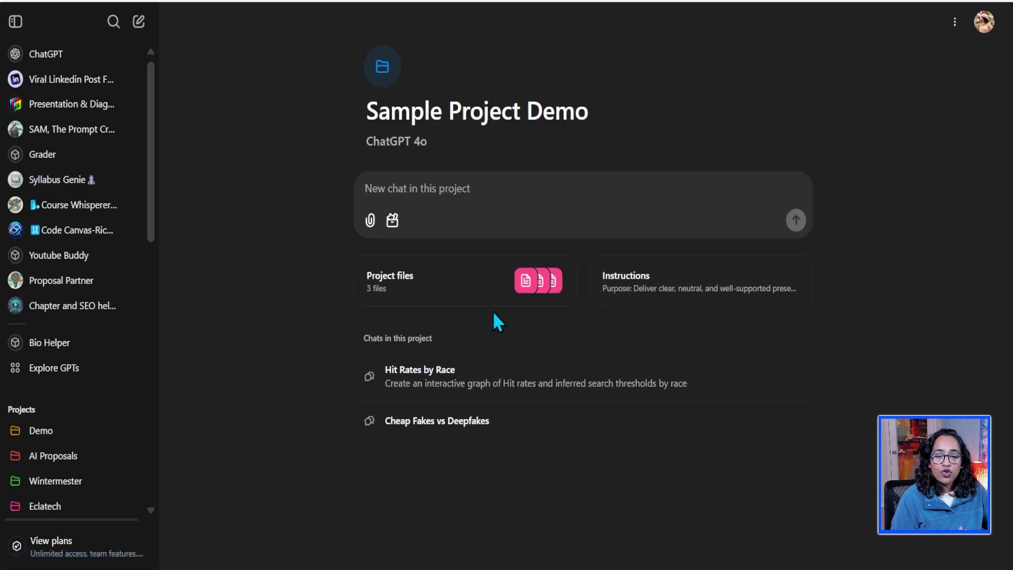
{"action": "left_click", "coordinate": [482, 383]}
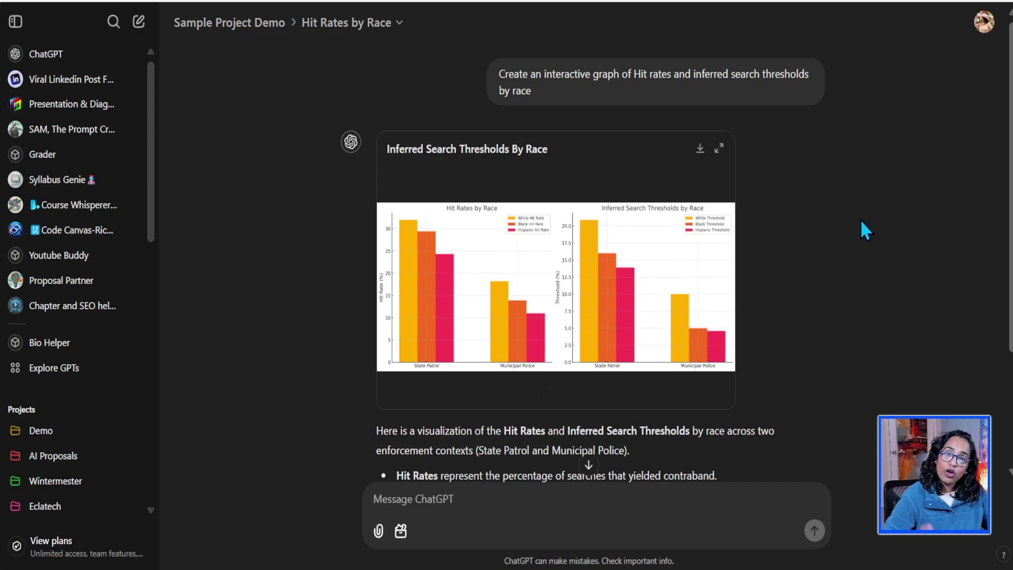
{"action": "scroll", "coordinate": [857, 215], "scroll_direction": "down", "scroll_amount": 3}
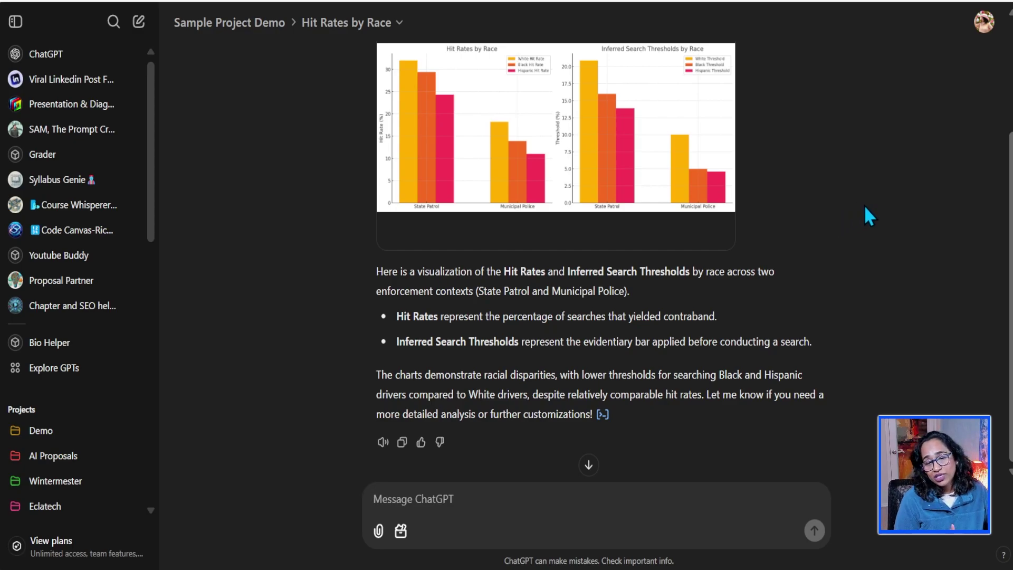
{"action": "scroll", "coordinate": [847, 243], "scroll_direction": "up", "scroll_amount": 3}
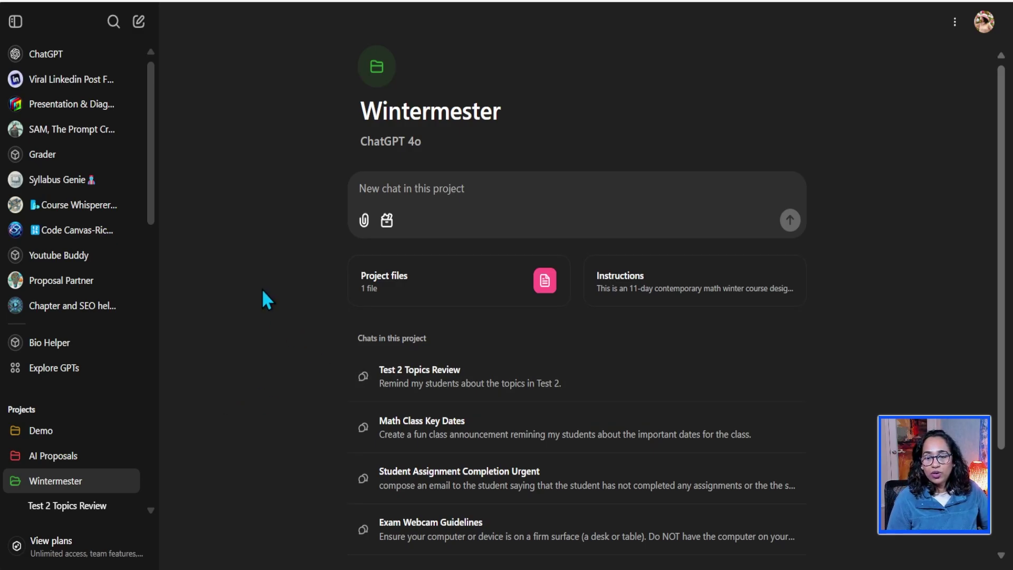
Hide the sidebar, review the Wintermester instructions unchanged, and scroll to its six class chats
{"action": "key", "text": "ctrl+shift+s"}
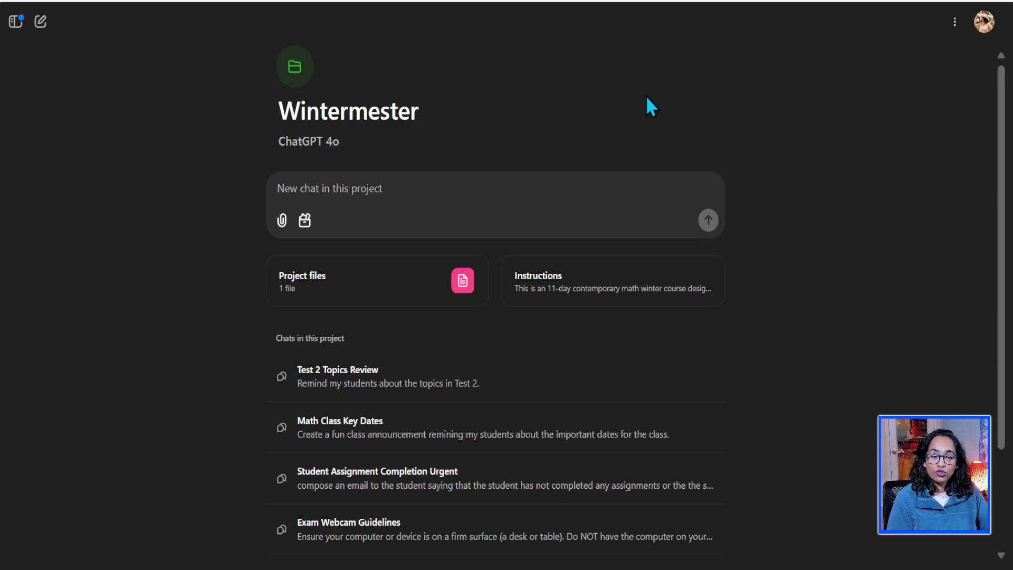
{"action": "left_click", "coordinate": [611, 294]}
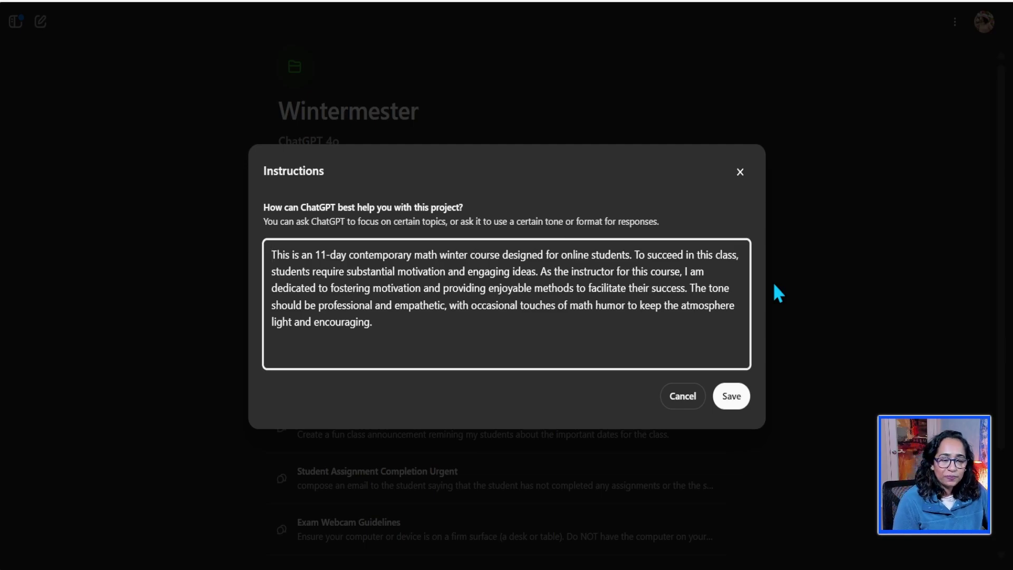
{"action": "left_click", "coordinate": [740, 172]}
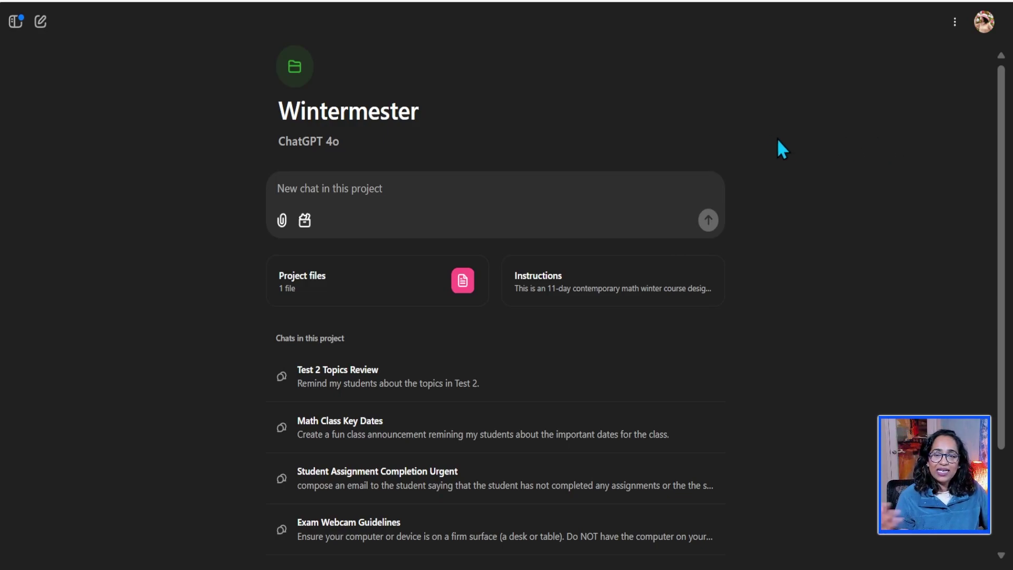
{"action": "scroll", "coordinate": [828, 149], "scroll_direction": "down", "scroll_amount": 2}
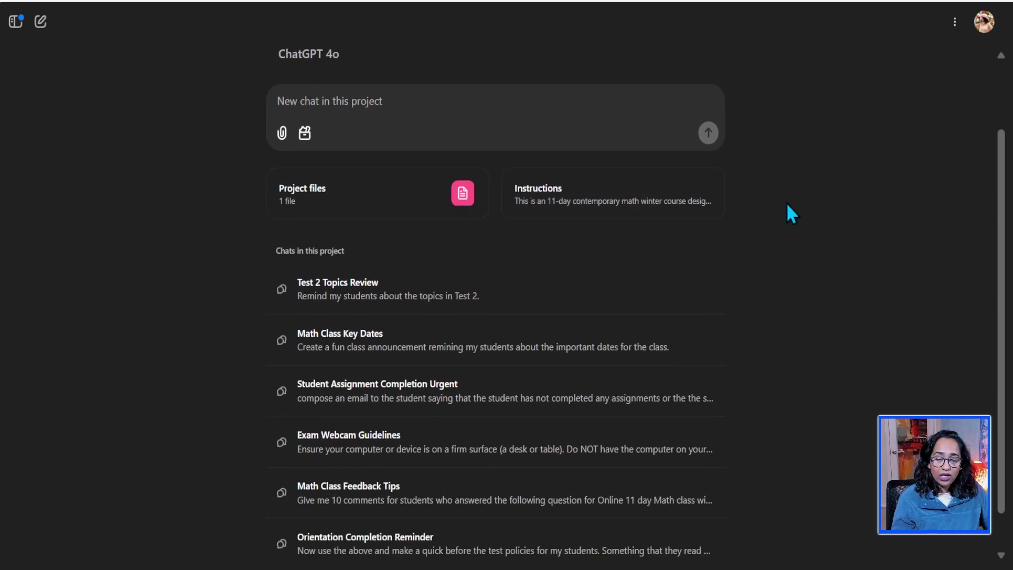
{"action": "scroll", "coordinate": [794, 227], "scroll_direction": "down", "scroll_amount": 1}
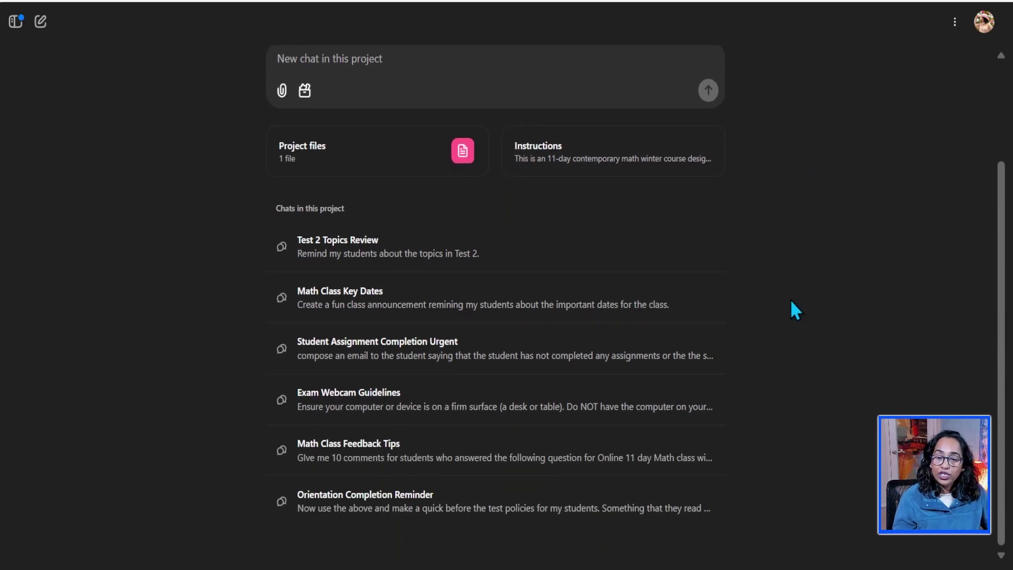
{"action": "left_click", "coordinate": [369, 298]}
{"action": "scroll", "coordinate": [807, 195], "scroll_direction": "up", "scroll_amount": 8}
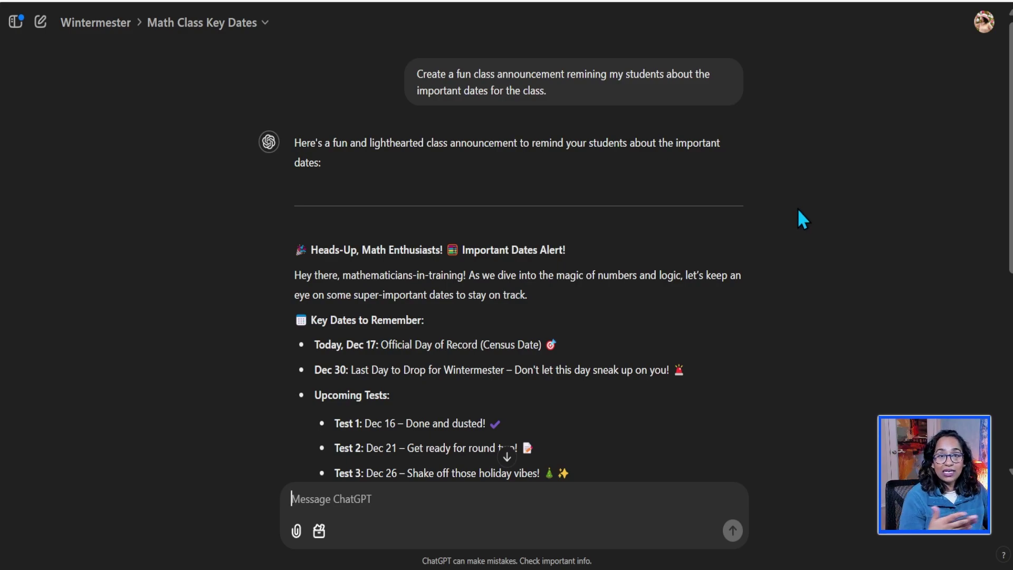
{"action": "scroll", "coordinate": [797, 208], "scroll_direction": "down", "scroll_amount": 2}
{"action": "scroll", "coordinate": [798, 208], "scroll_direction": "up", "scroll_amount": 2}
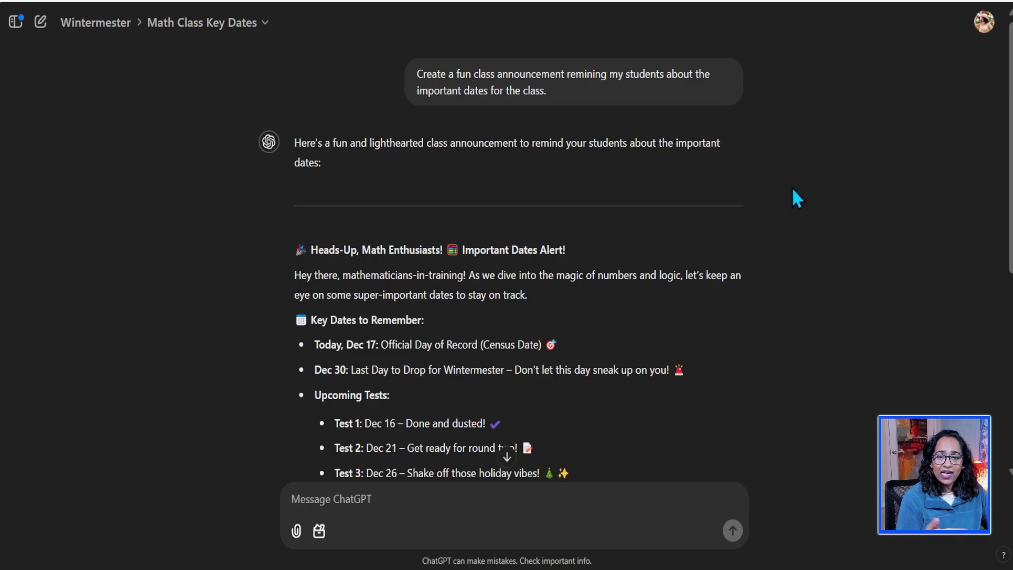
{"action": "scroll", "coordinate": [794, 190], "scroll_direction": "down", "scroll_amount": 3}
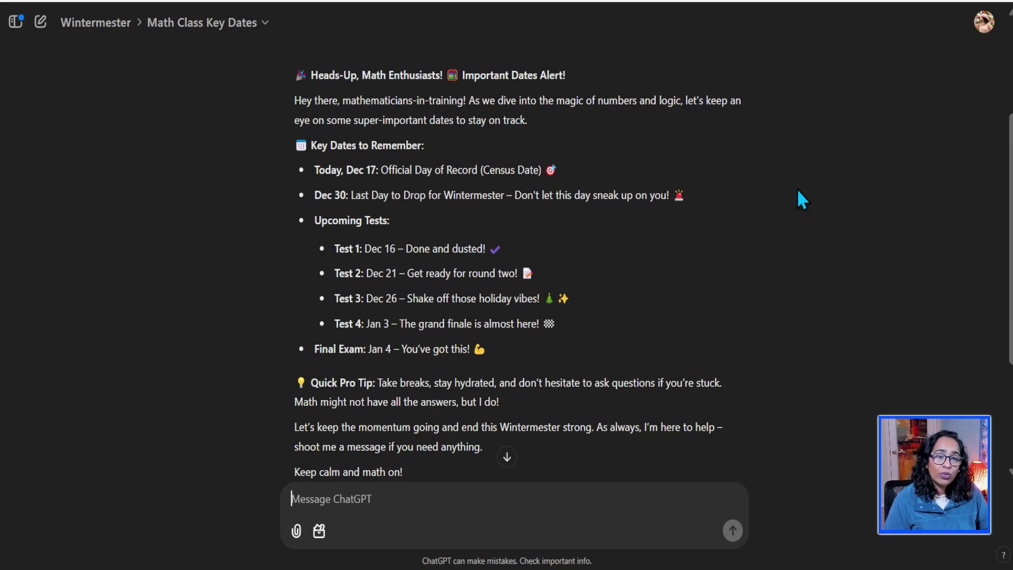
{"action": "scroll", "coordinate": [783, 198], "scroll_direction": "down", "scroll_amount": 2}
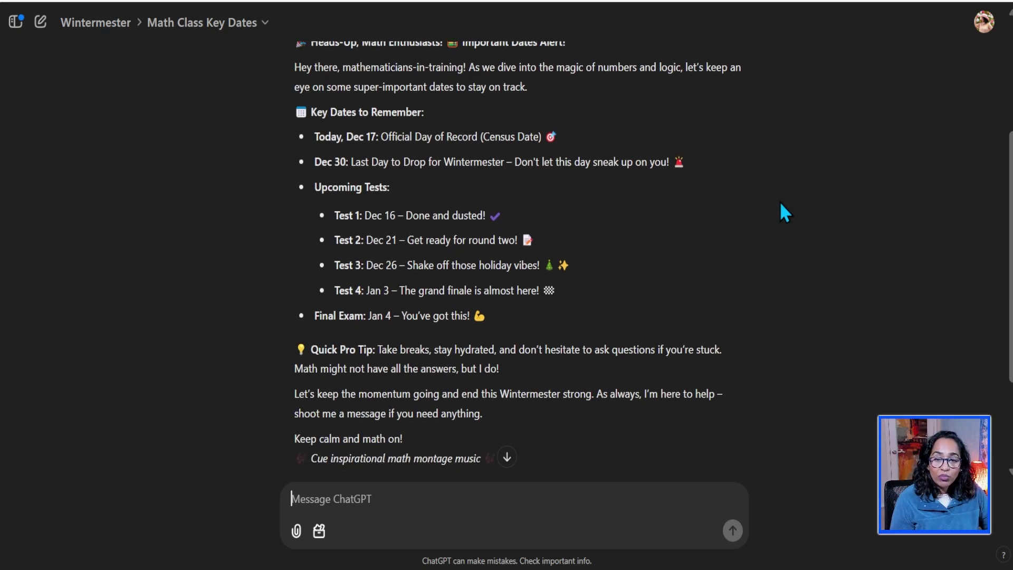
{"action": "scroll", "coordinate": [783, 209], "scroll_direction": "down", "scroll_amount": 2}
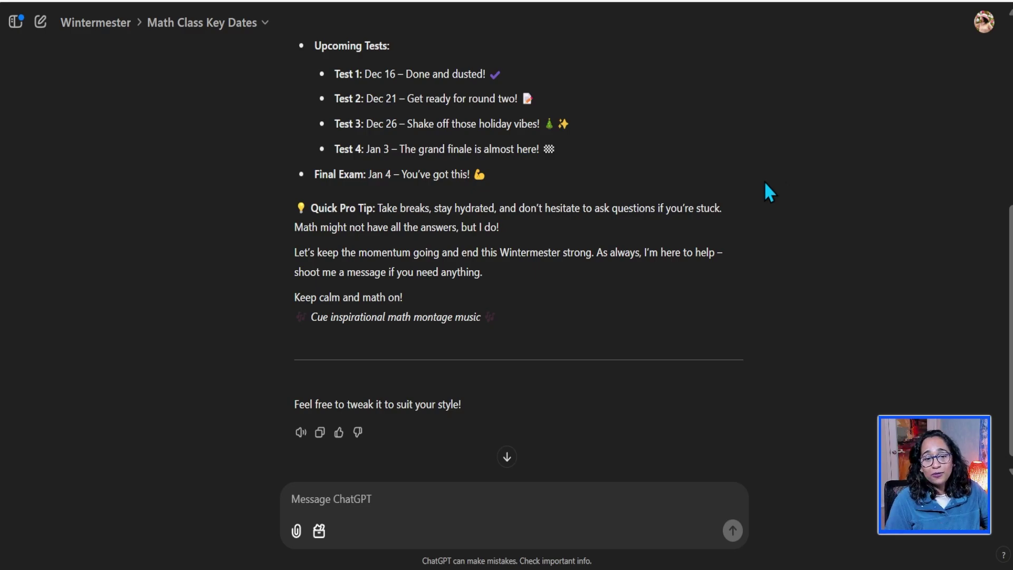
{"action": "scroll", "coordinate": [717, 169], "scroll_direction": "up", "scroll_amount": 6}
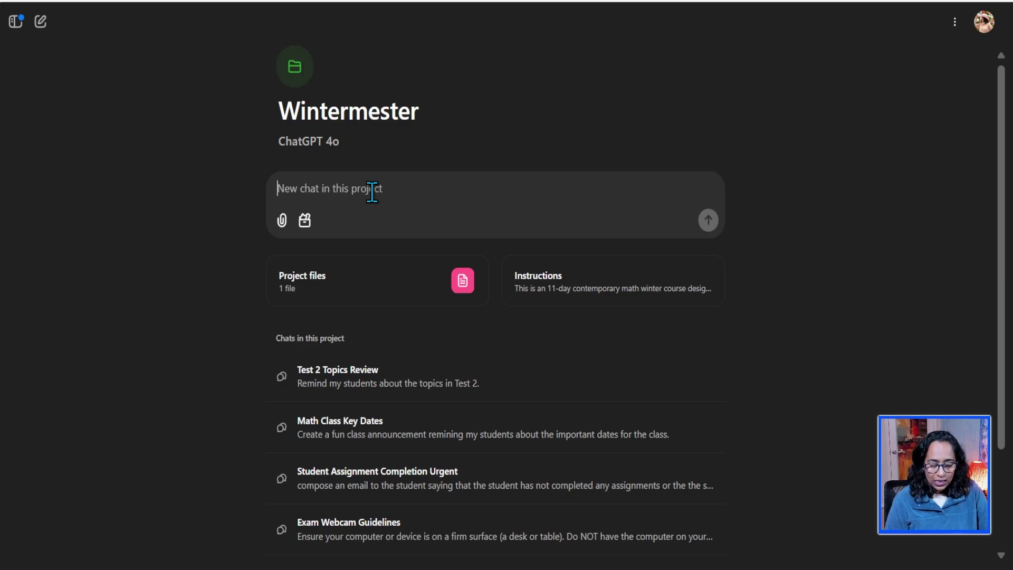
Paste the grading-policy announcement prompt from clipboard history into a new Wintermester chat and send it
{"action": "key", "text": "super+v"}
{"action": "left_click", "coordinate": [403, 325]}
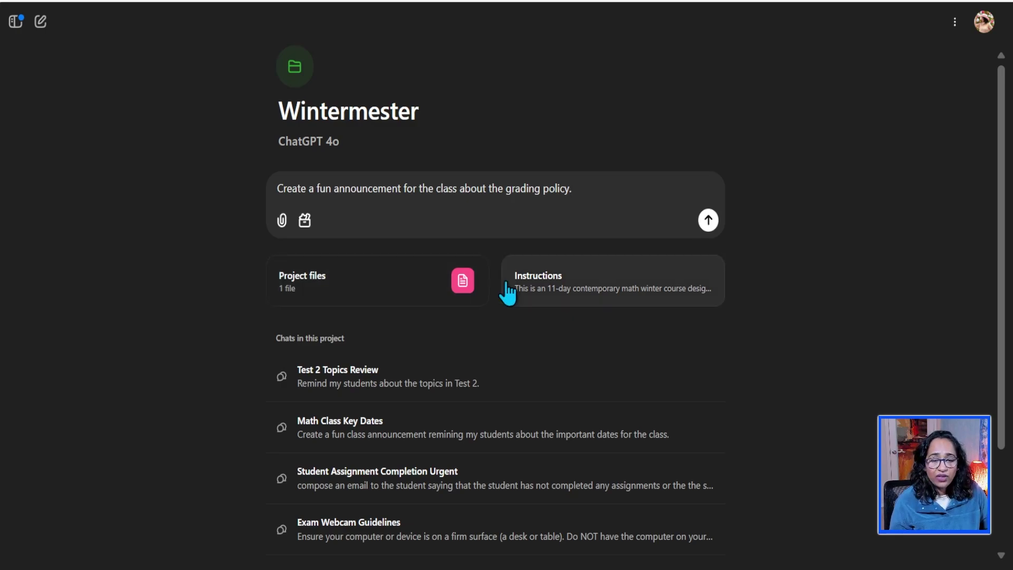
{"action": "left_click", "coordinate": [707, 227]}
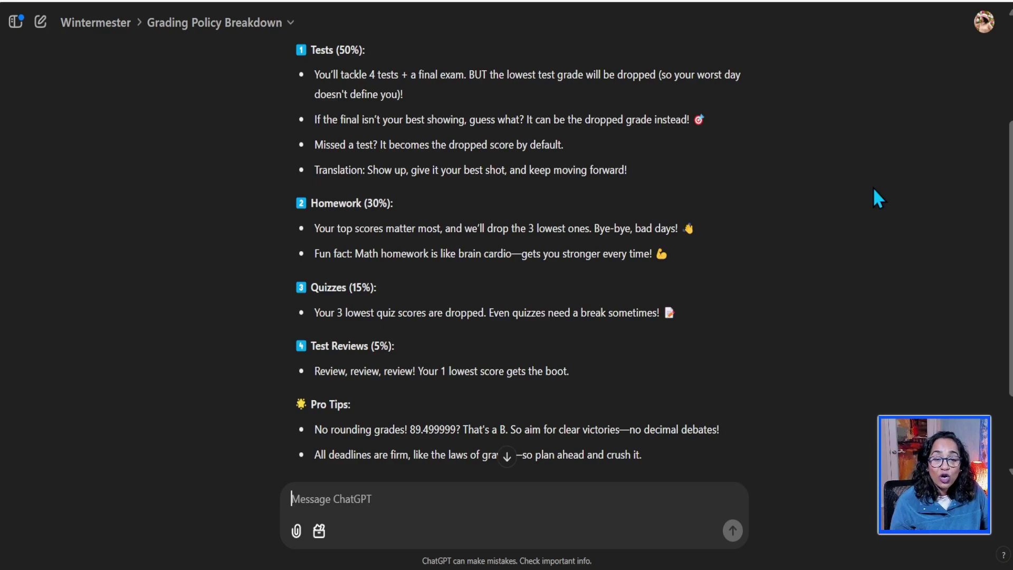
Review the grading announcement reply, then return to the Wintermester project page via its breadcrumb
{"action": "scroll", "coordinate": [873, 188], "scroll_direction": "down", "scroll_amount": 2}
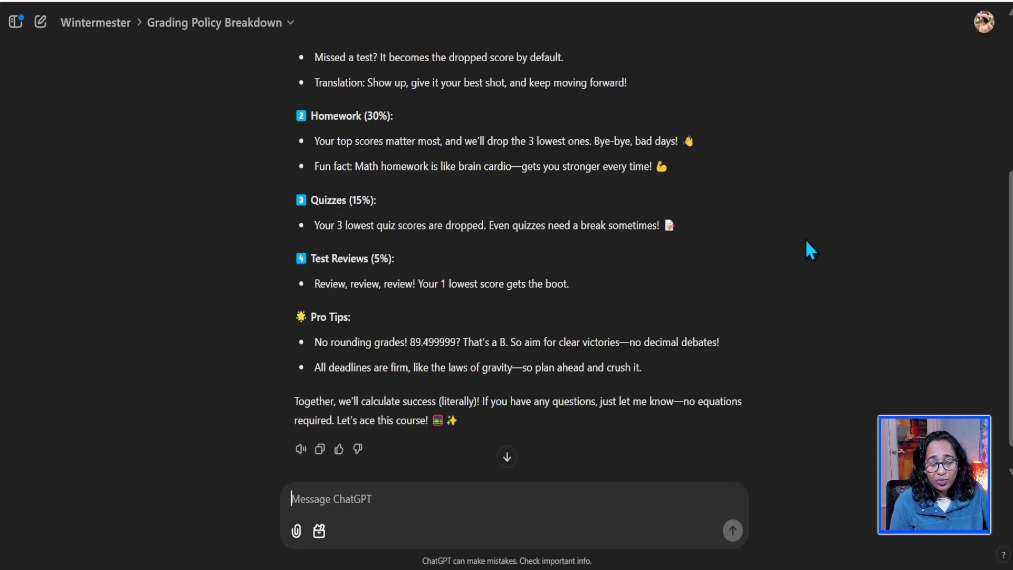
{"action": "scroll", "coordinate": [802, 236], "scroll_direction": "down", "scroll_amount": 1}
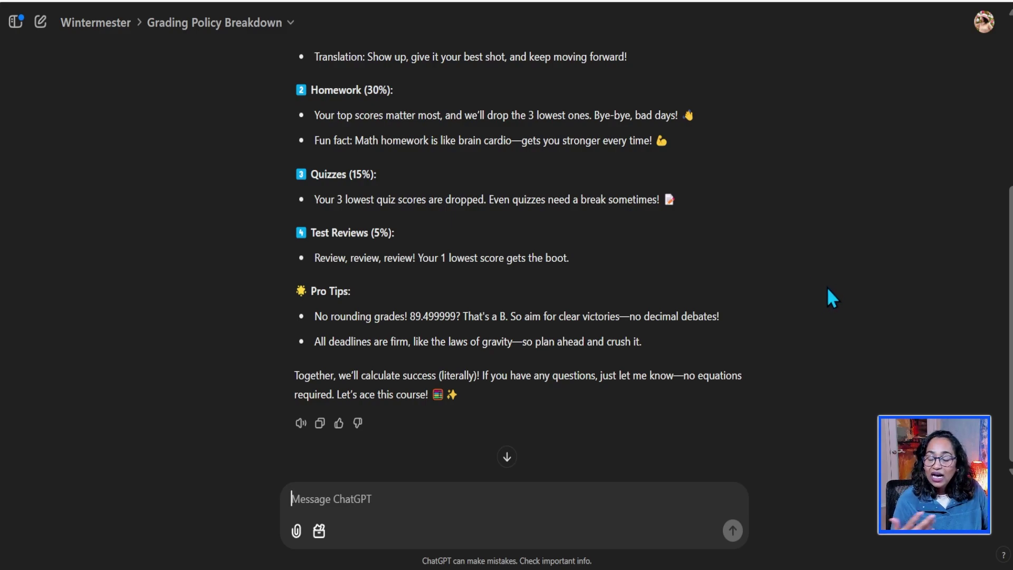
{"action": "scroll", "coordinate": [827, 288], "scroll_direction": "up", "scroll_amount": 2}
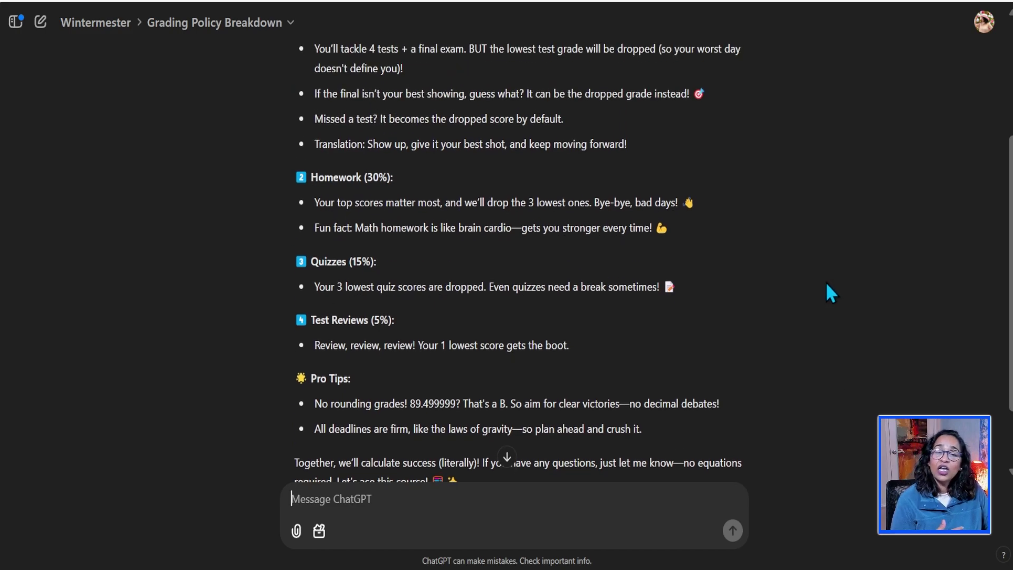
{"action": "scroll", "coordinate": [827, 286], "scroll_direction": "up", "scroll_amount": 5}
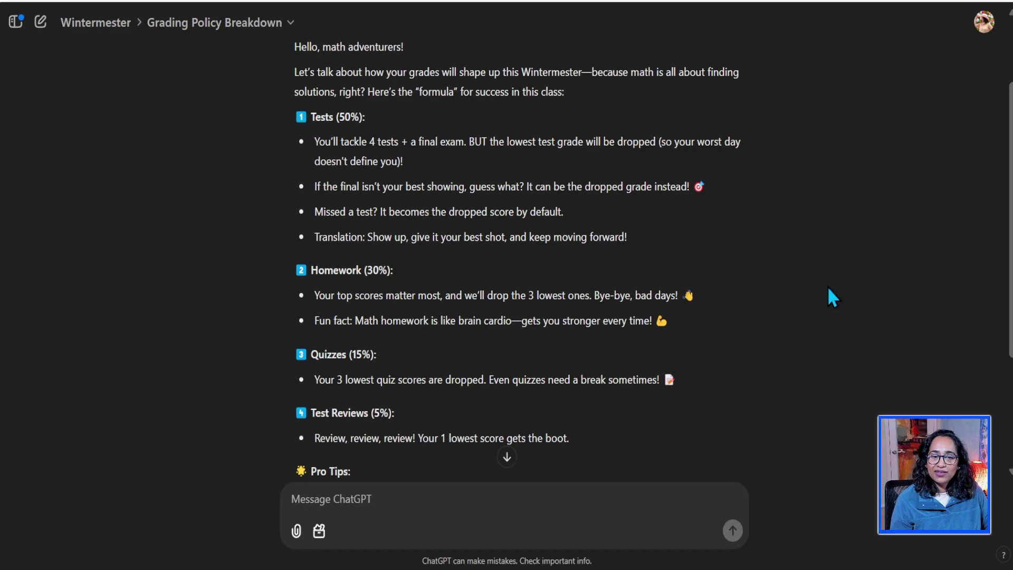
{"action": "left_click", "coordinate": [73, 30]}
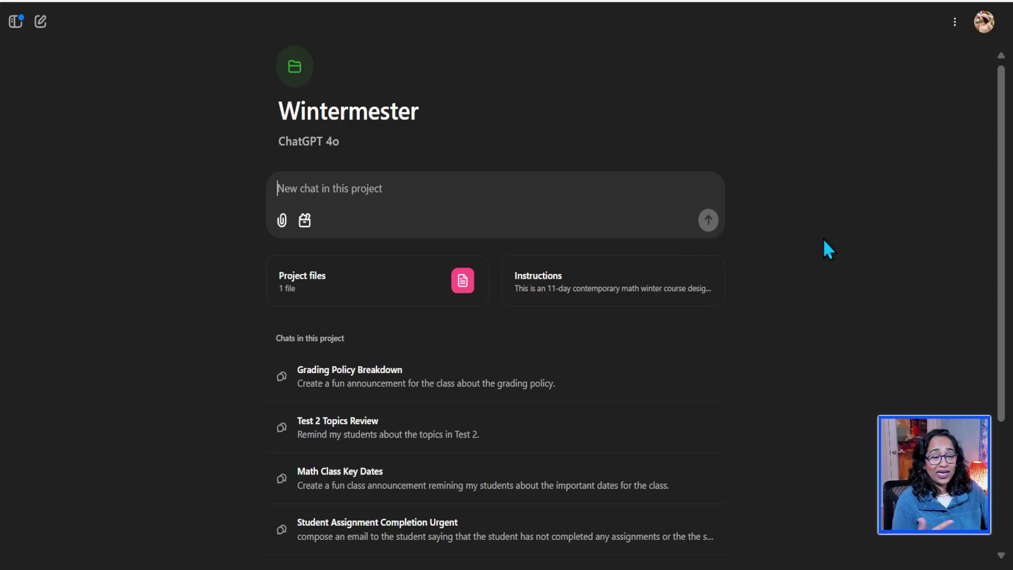
In the Grading Policy Breakdown chat, send 'Create a table format for the above information'
{"action": "left_click", "coordinate": [506, 389]}
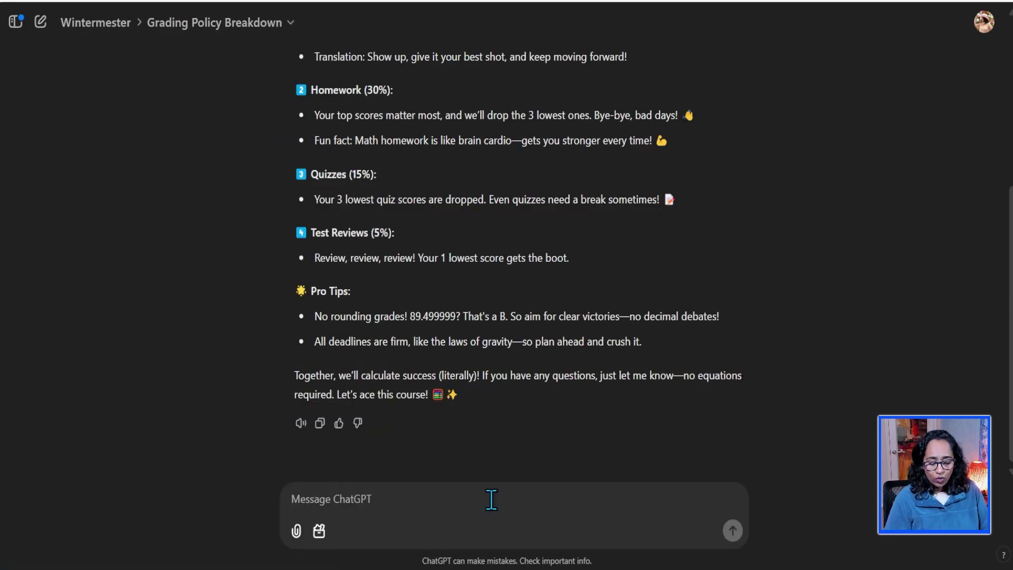
{"action": "type", "text": "Create a"}
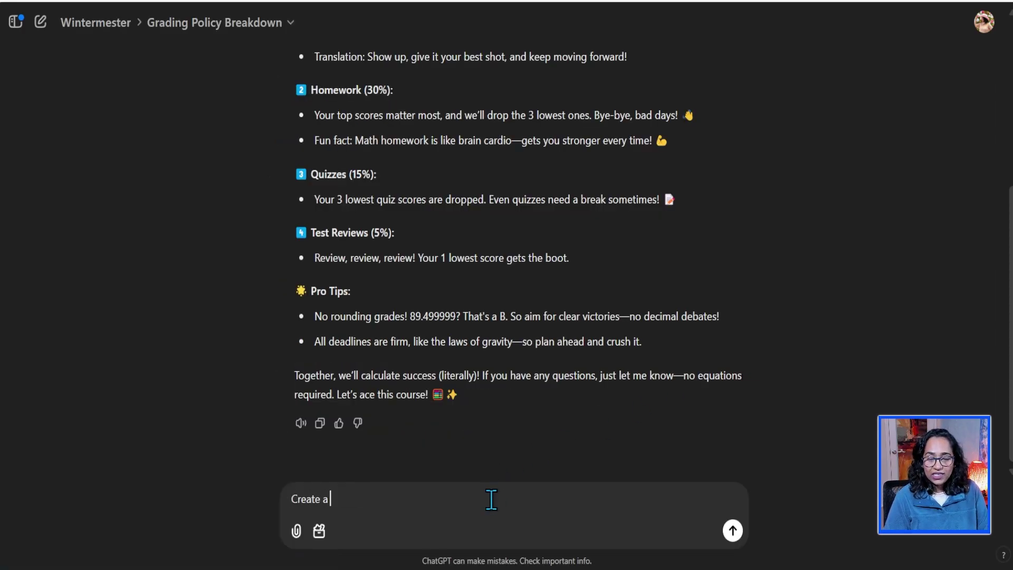
{"action": "type", "text": " table f"}
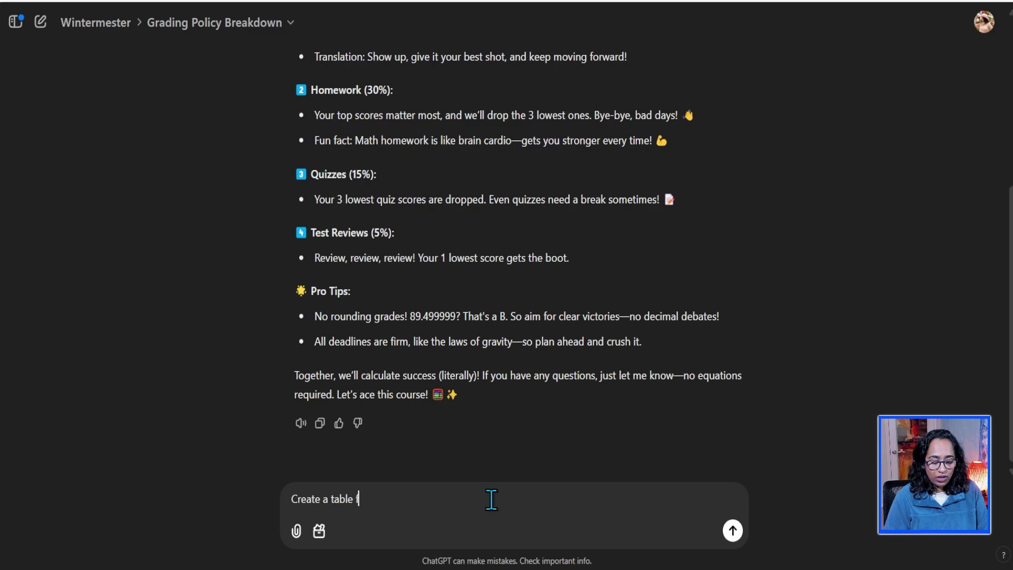
{"action": "type", "text": "ormat for the "}
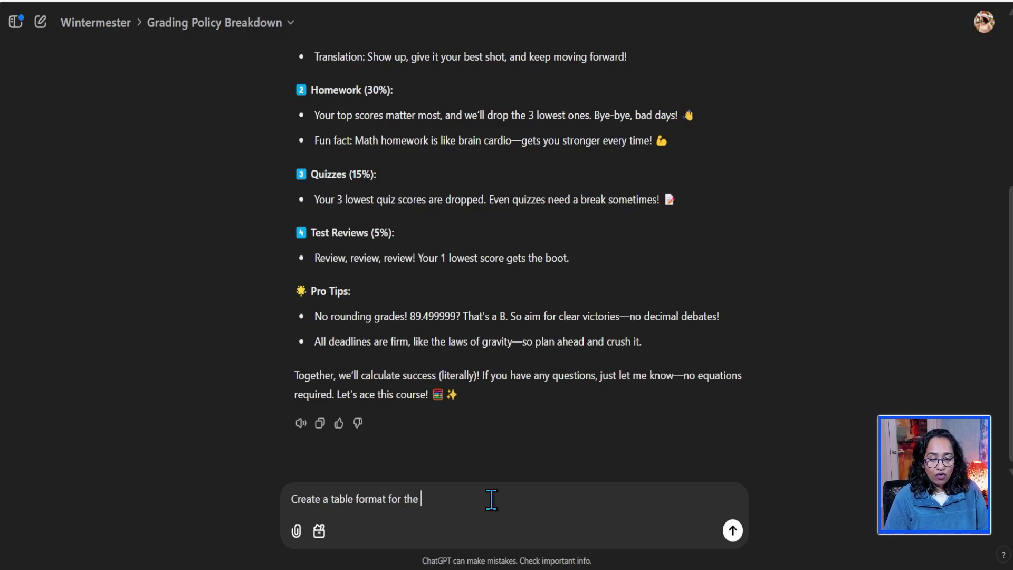
{"action": "type", "text": "above"}
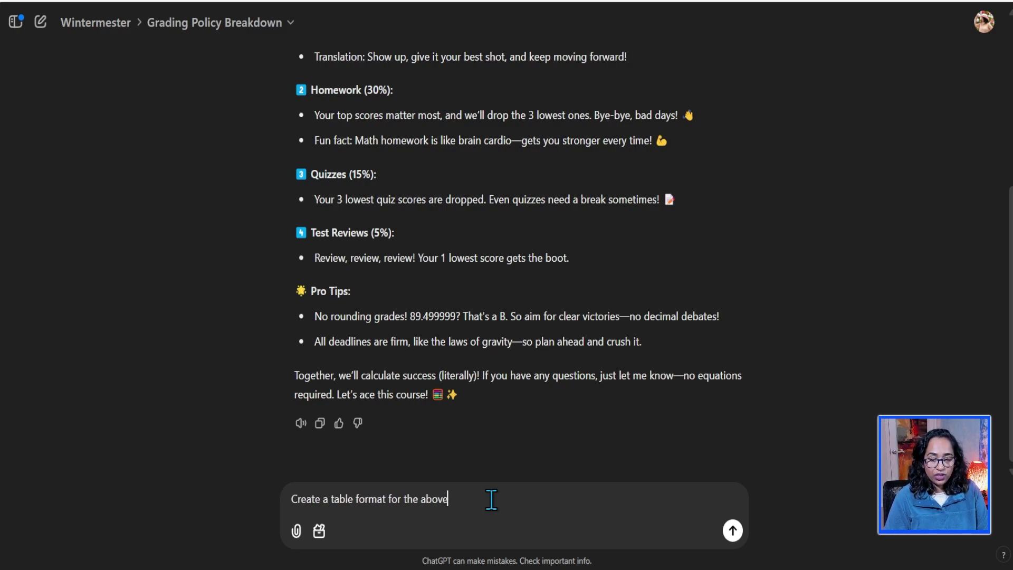
{"action": "type", "text": " informat"}
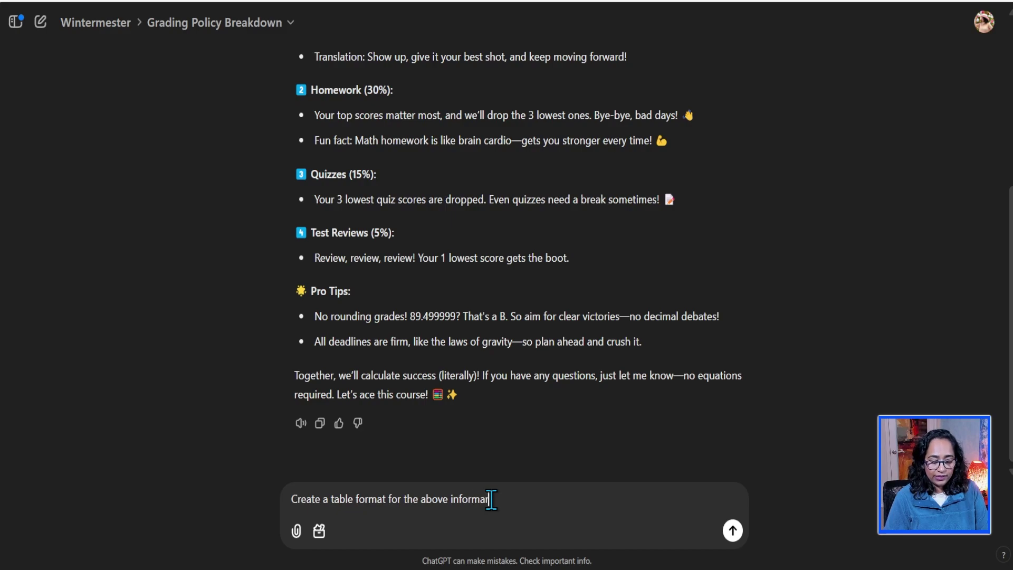
{"action": "type", "text": "ion"}
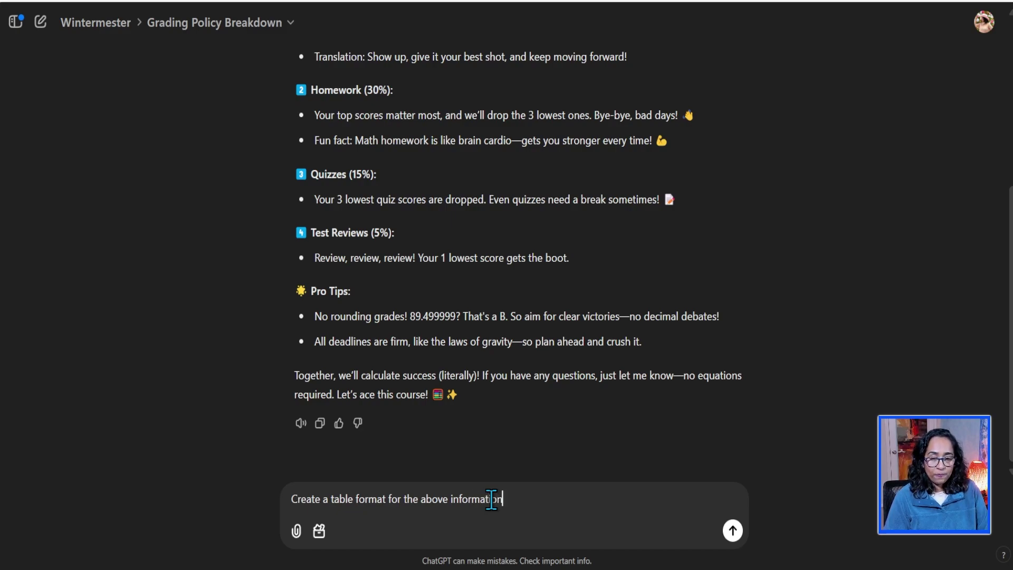
{"action": "key", "text": "Return"}
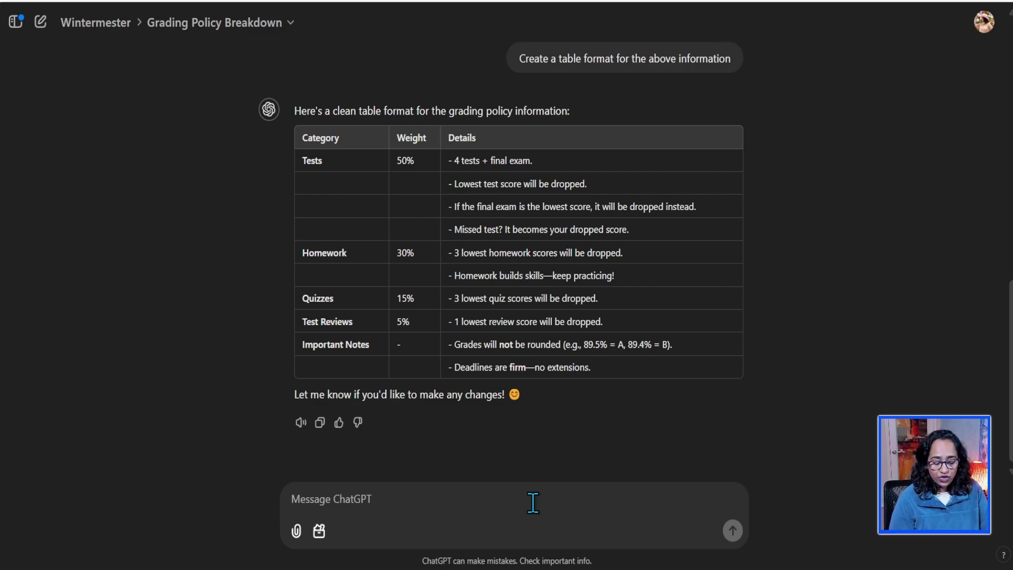
{"action": "type", "text": "Creat"}
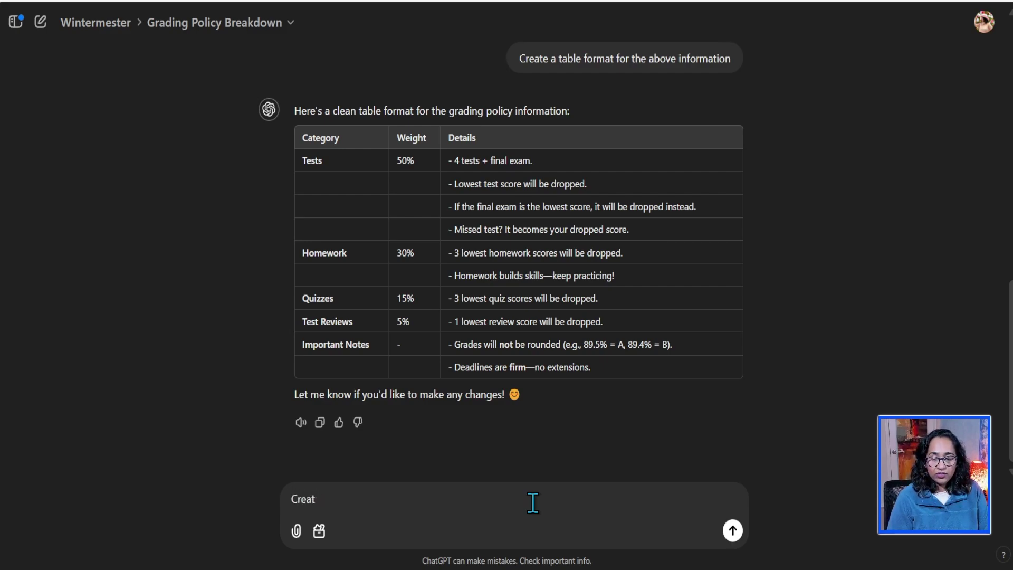
{"action": "type", "text": "e a"}
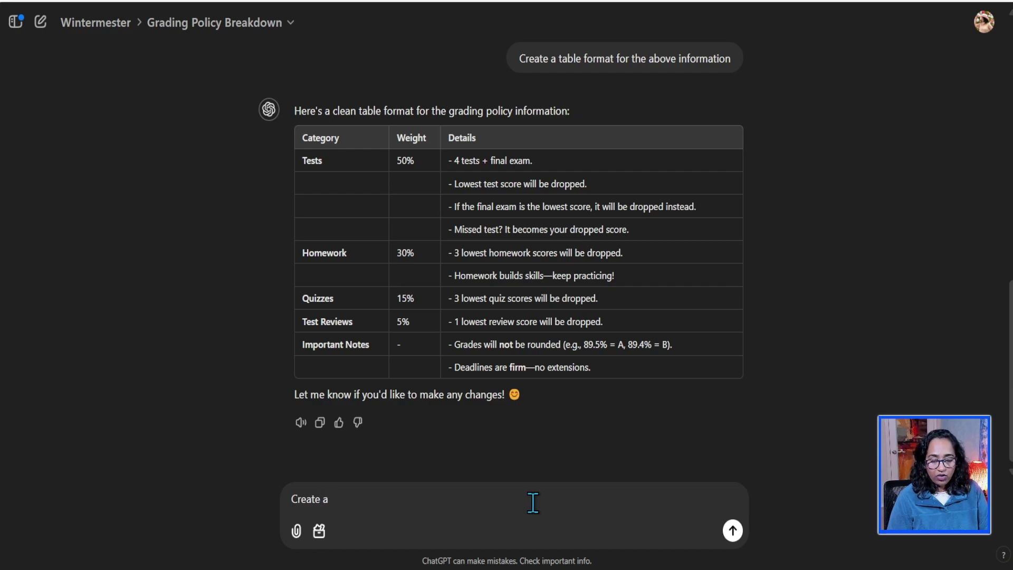
{"action": "type", "text": "e a bargraph"}
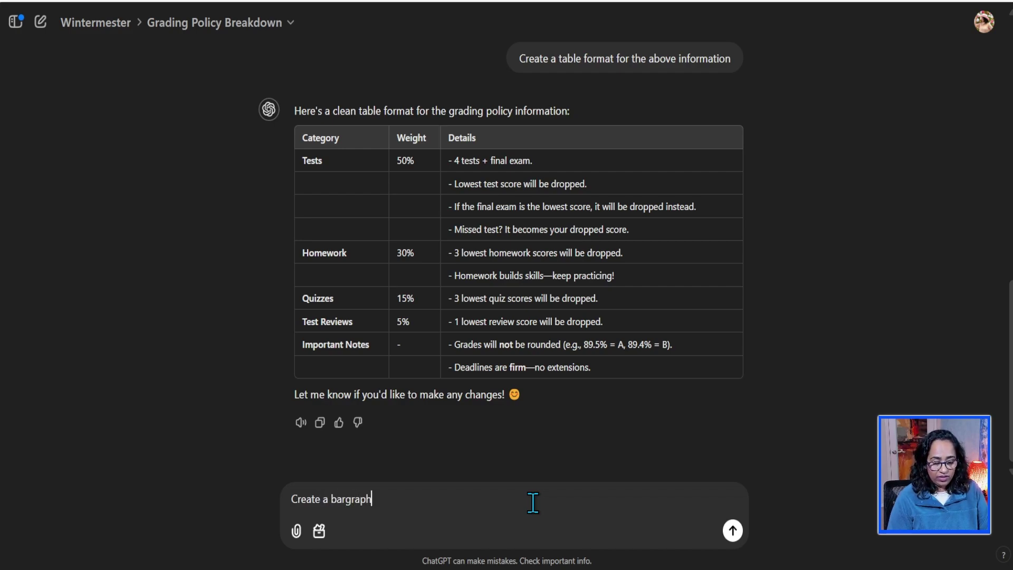
{"action": "type", "text": "."}
{"action": "key", "text": "Return"}
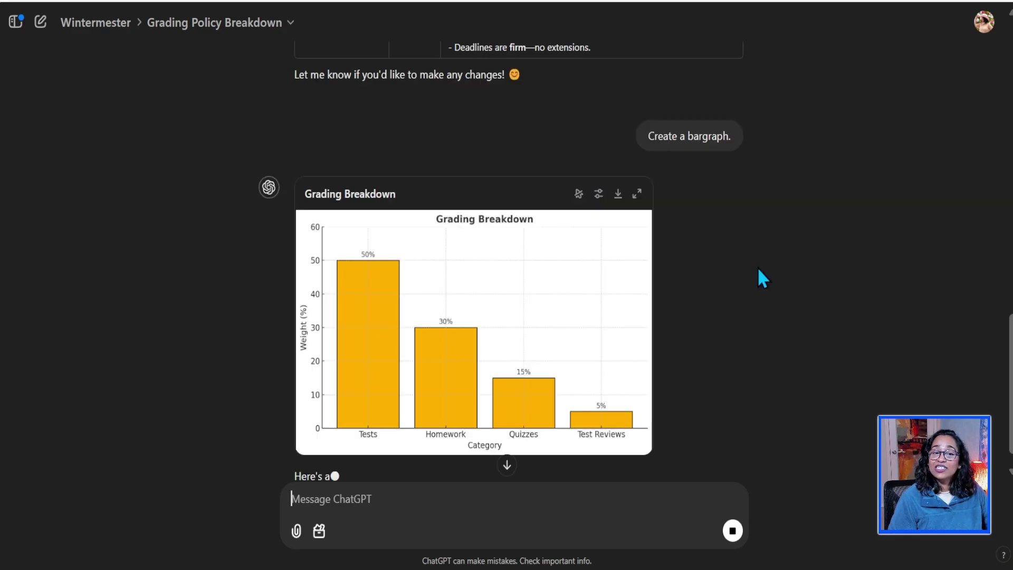
{"action": "left_click", "coordinate": [598, 193]}
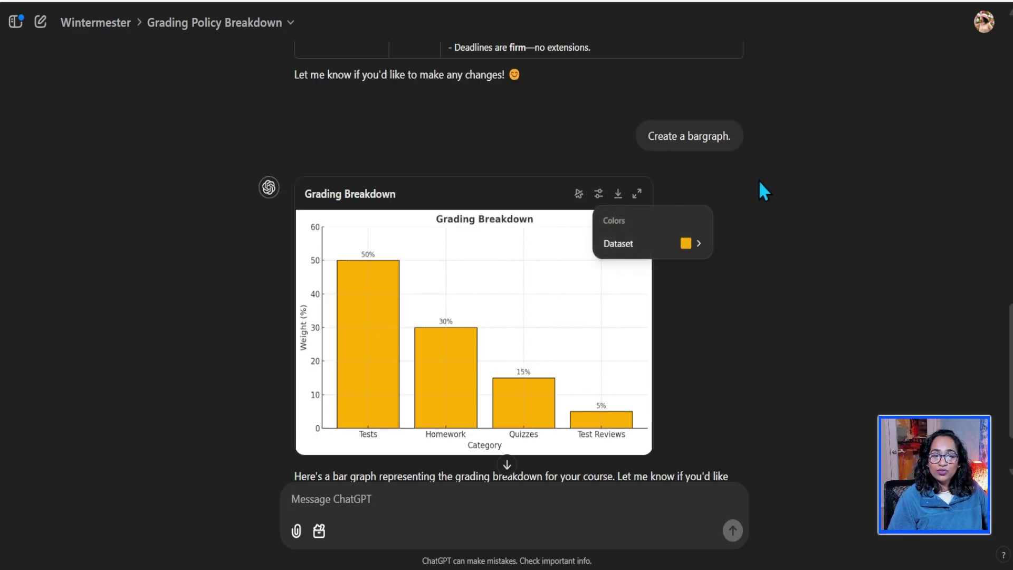
{"action": "left_click", "coordinate": [578, 194]}
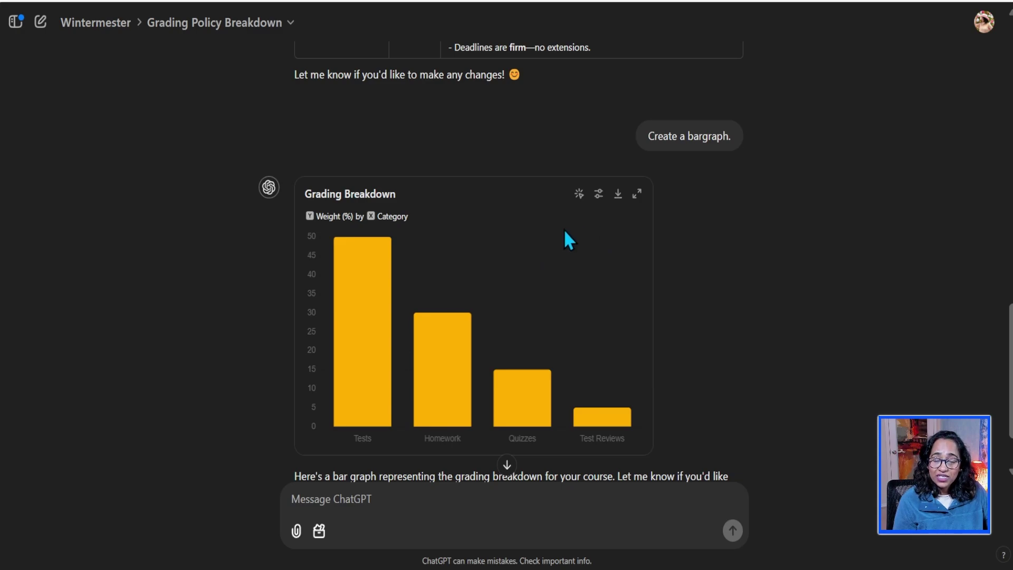
{"action": "left_click", "coordinate": [578, 194]}
{"action": "left_click", "coordinate": [579, 195]}
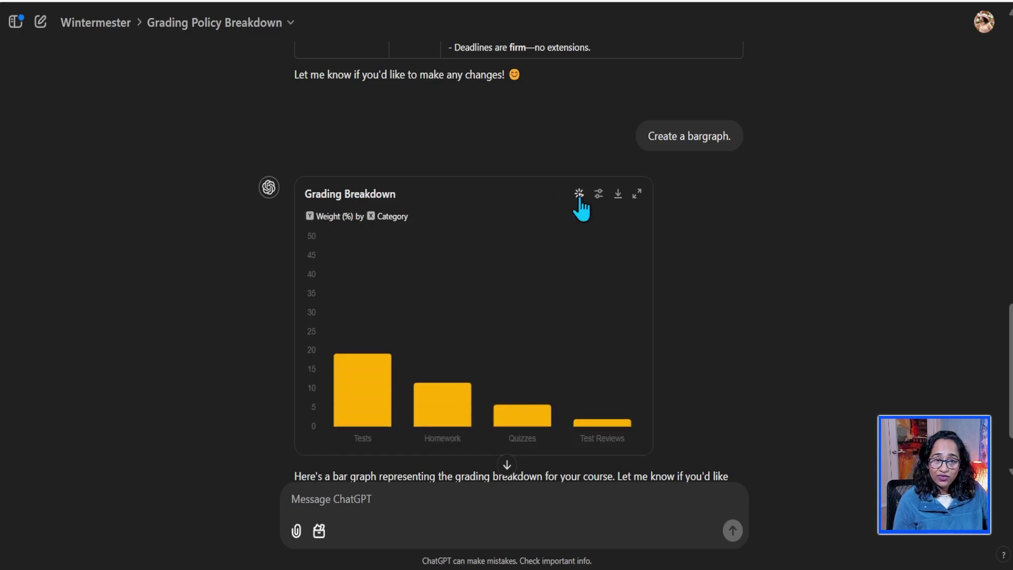
{"action": "left_click", "coordinate": [598, 194]}
{"action": "left_click", "coordinate": [687, 244]}
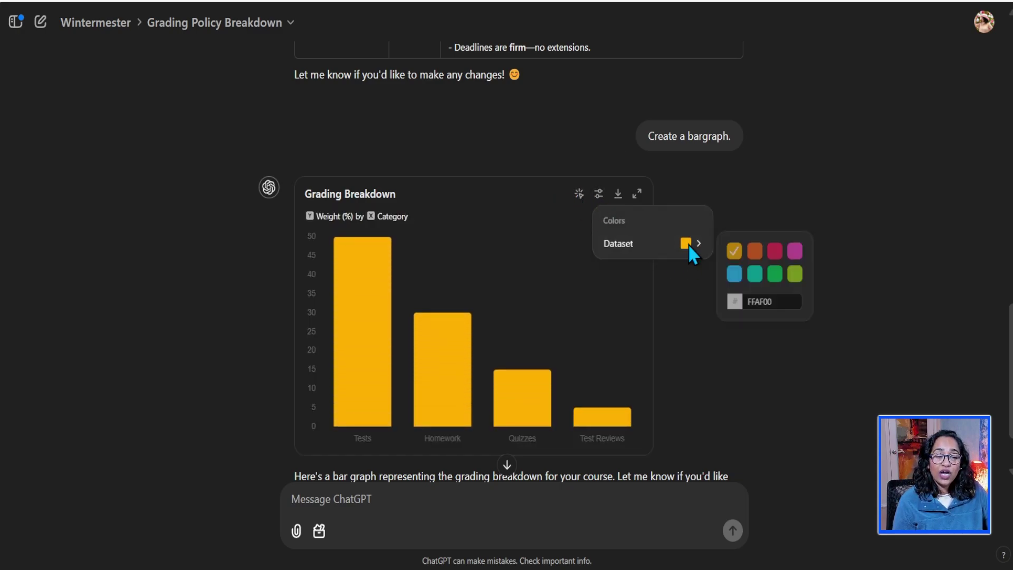
{"action": "left_click", "coordinate": [754, 273]}
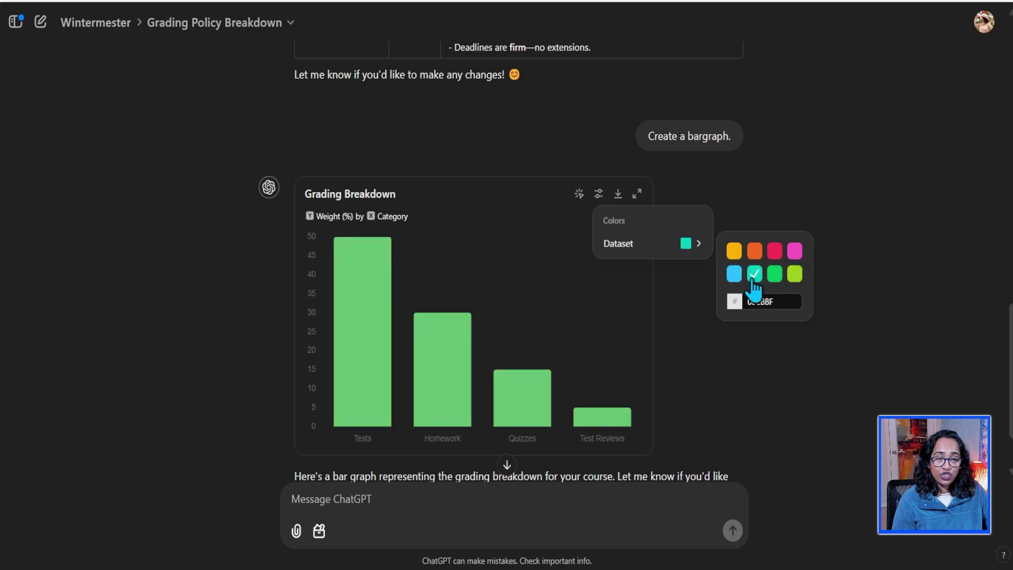
{"action": "left_click", "coordinate": [579, 193]}
{"action": "scroll", "coordinate": [759, 250], "scroll_direction": "down", "scroll_amount": 2}
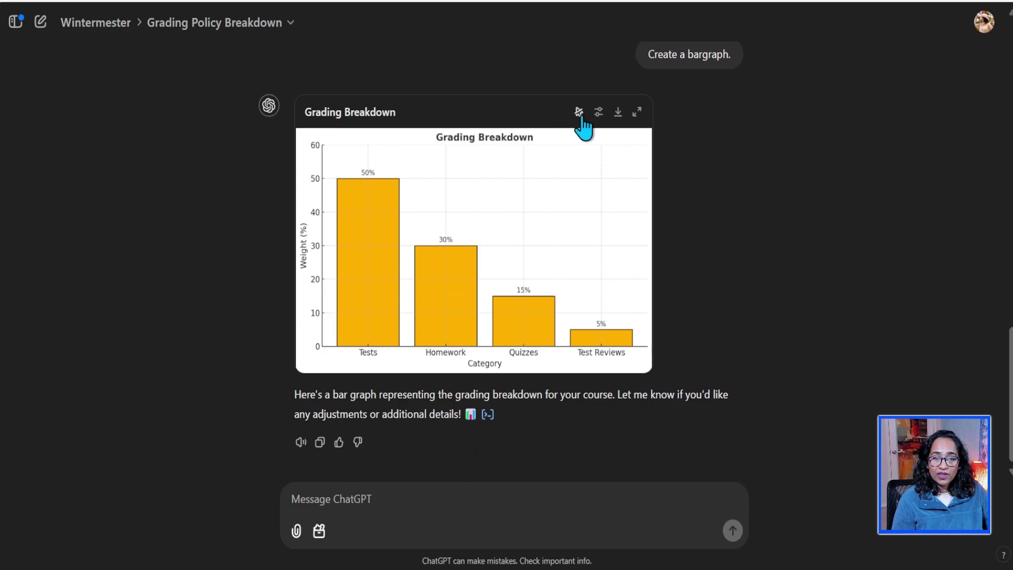
Send 'Create an image using the above information' to generate a grading breakdown infographic
{"action": "left_click", "coordinate": [545, 506]}
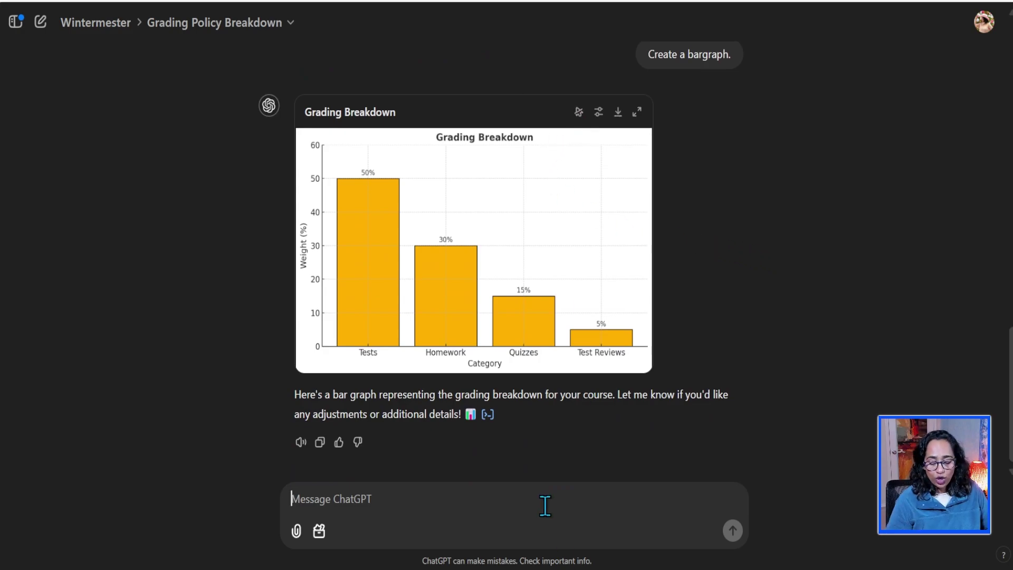
{"action": "type", "text": "Create "}
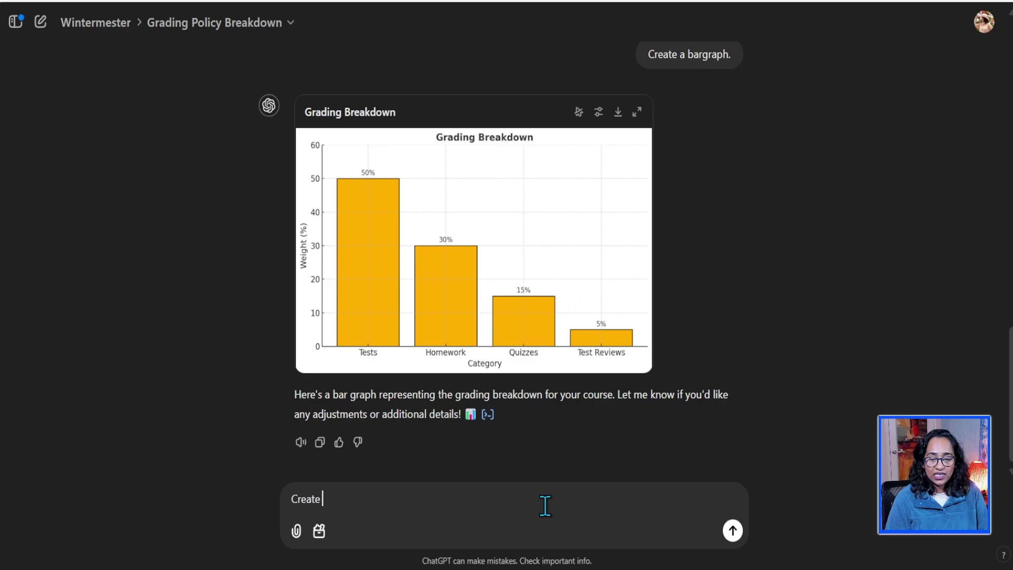
{"action": "type", "text": "an im"}
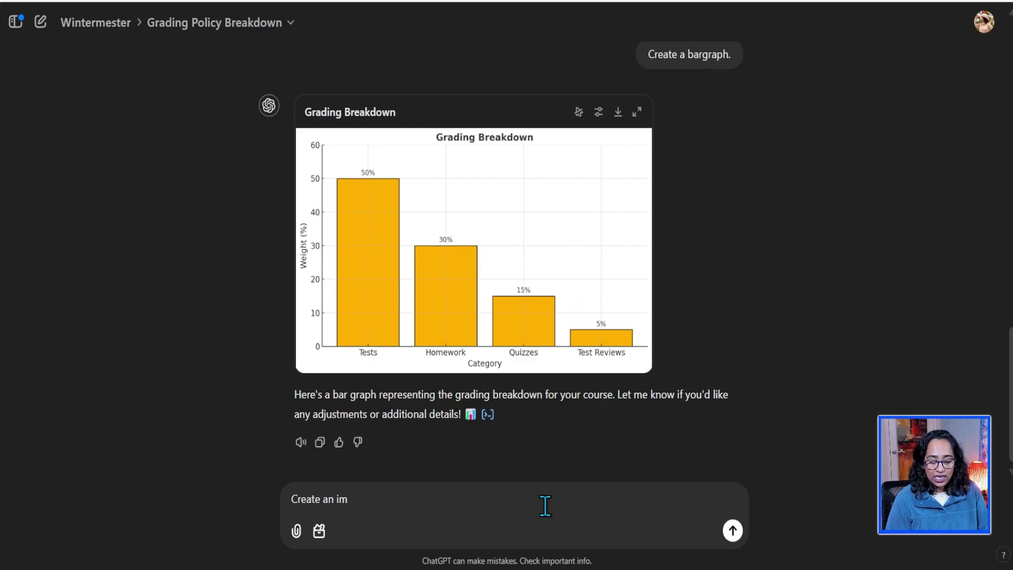
{"action": "type", "text": "age usin"}
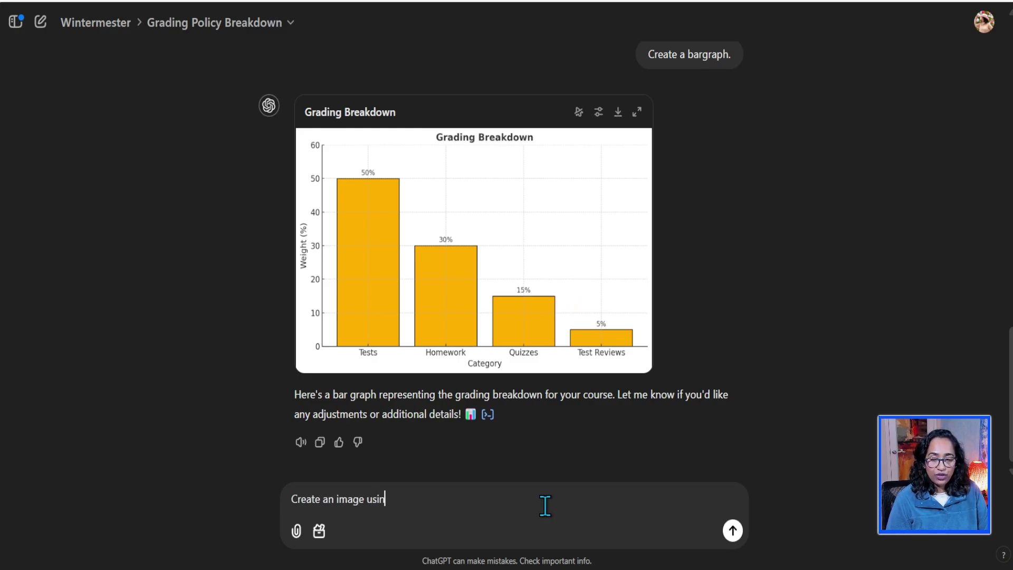
{"action": "type", "text": "g the above i"}
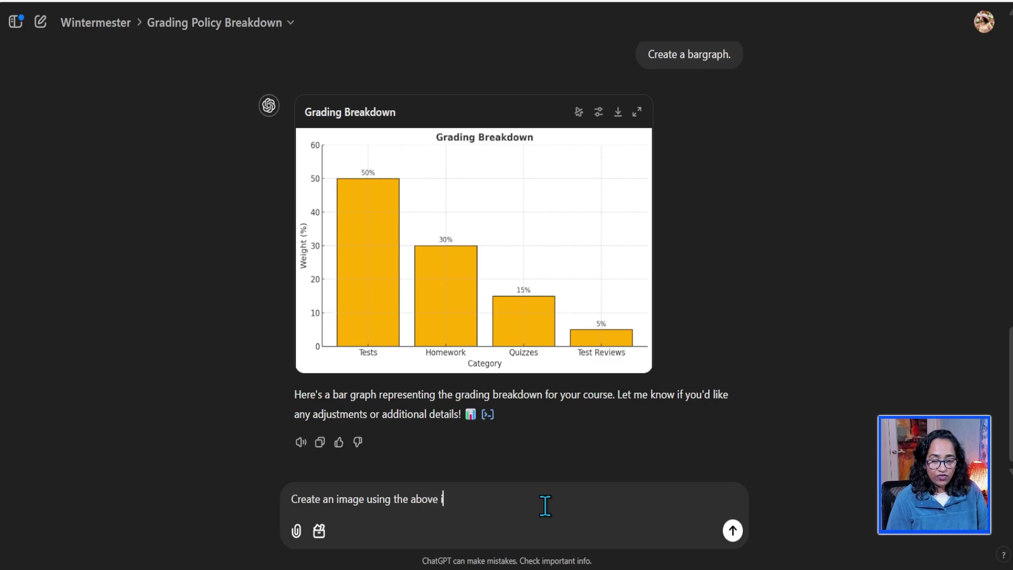
{"action": "type", "text": "nformatio"}
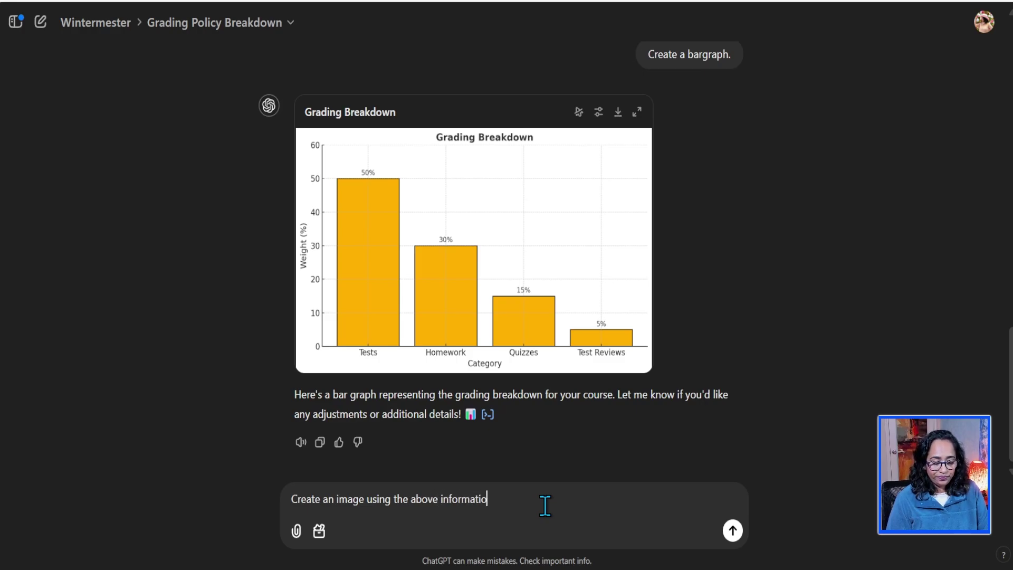
{"action": "type", "text": "n"}
{"action": "key", "text": "Return"}
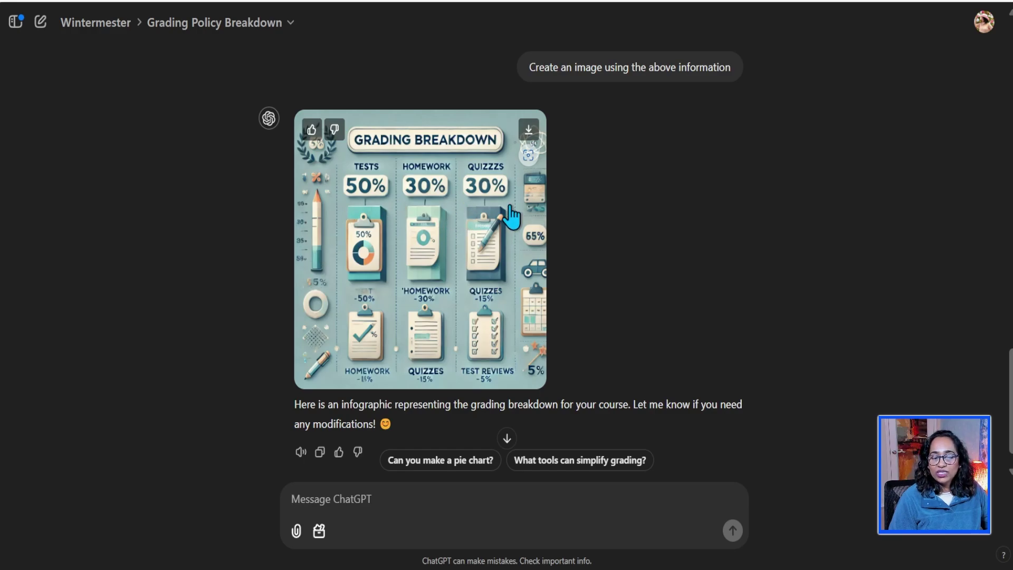
{"action": "scroll", "coordinate": [509, 216], "scroll_direction": "up", "scroll_amount": 3}
{"action": "scroll", "coordinate": [487, 222], "scroll_direction": "down", "scroll_amount": 2}
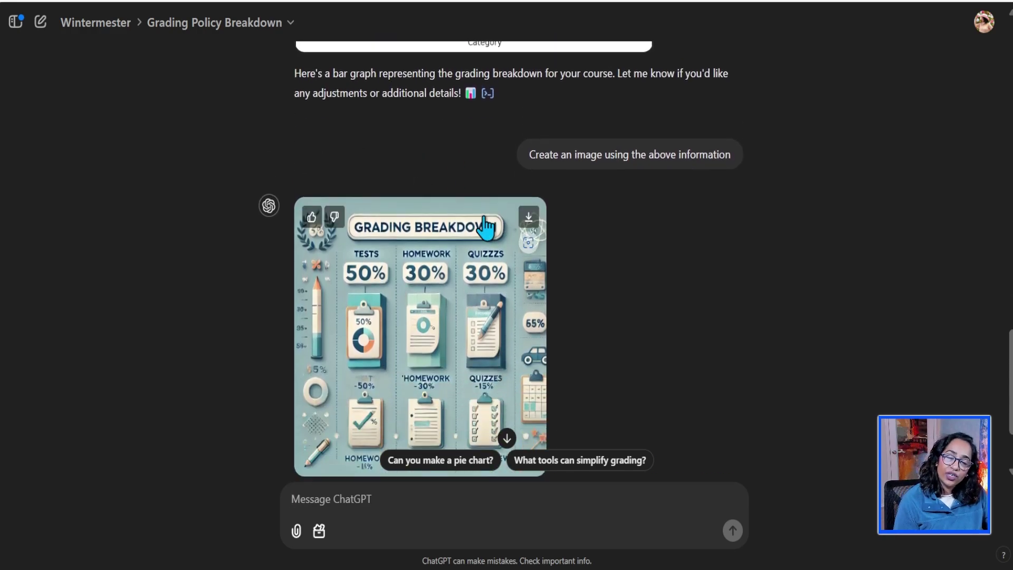
{"action": "scroll", "coordinate": [485, 227], "scroll_direction": "down", "scroll_amount": 2}
{"action": "scroll", "coordinate": [776, 214], "scroll_direction": "up", "scroll_amount": 5}
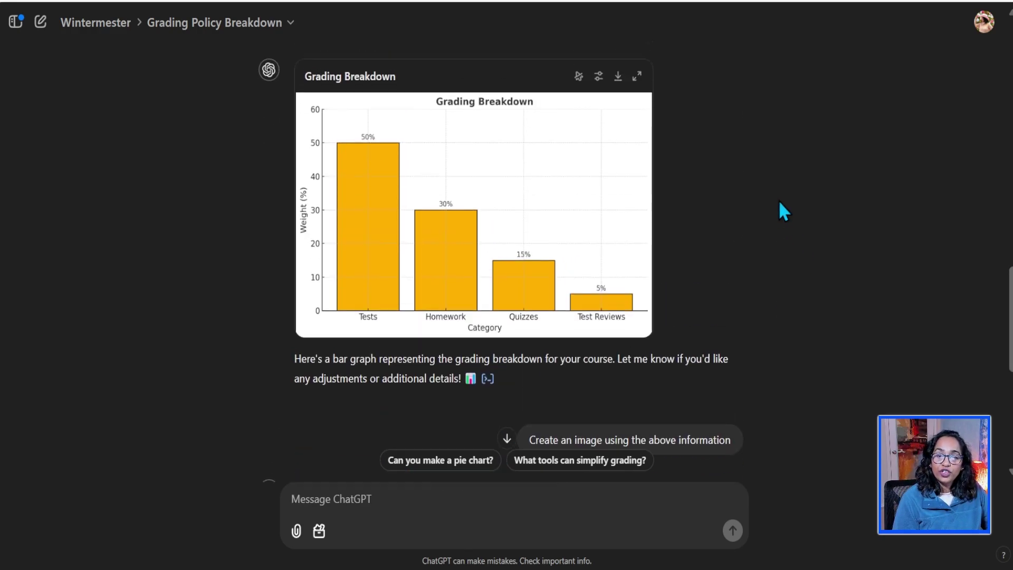
{"action": "scroll", "coordinate": [778, 201], "scroll_direction": "up", "scroll_amount": 10}
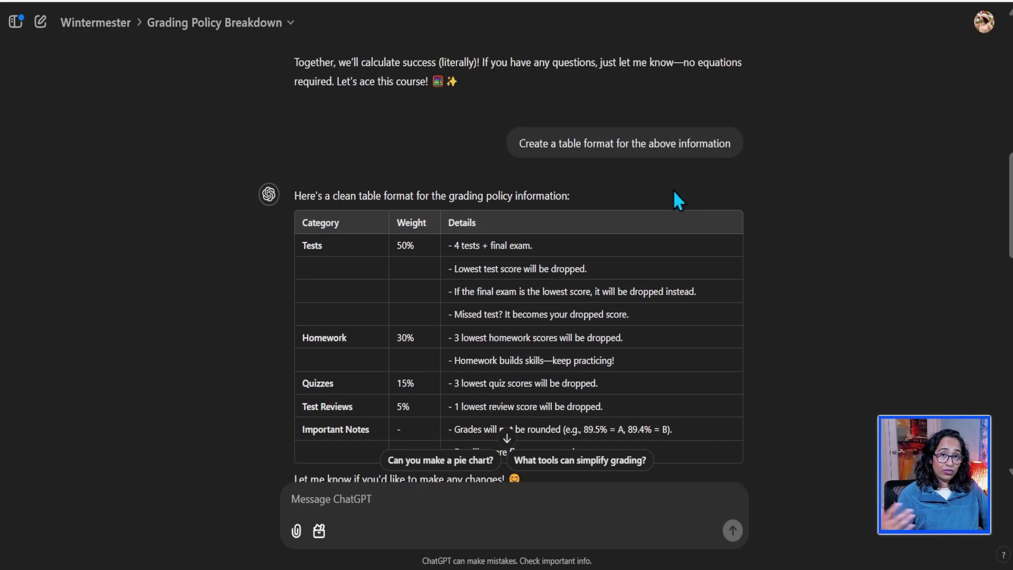
{"action": "scroll", "coordinate": [673, 192], "scroll_direction": "up", "scroll_amount": 10}
{"action": "scroll", "coordinate": [641, 195], "scroll_direction": "down", "scroll_amount": 7}
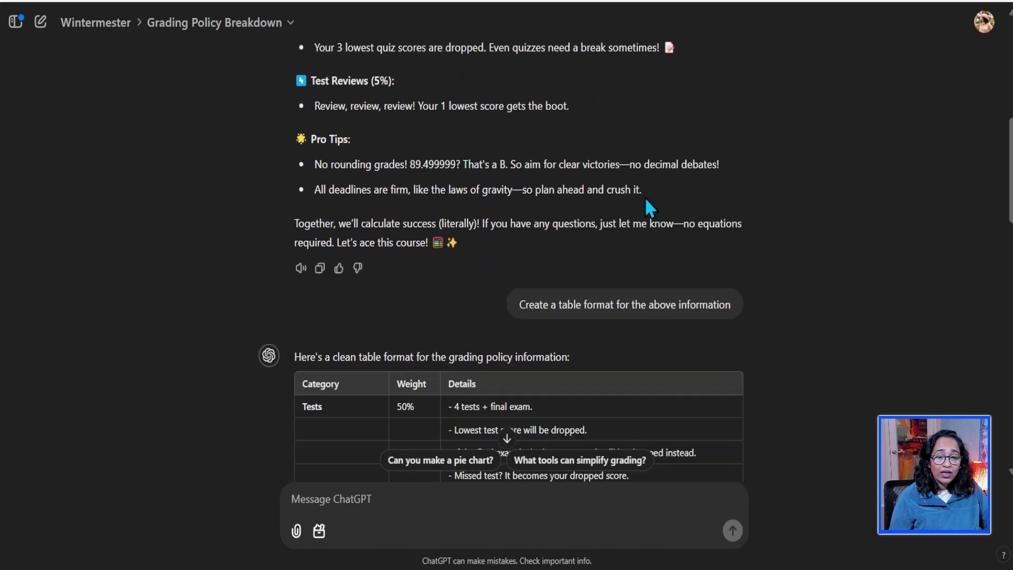
{"action": "scroll", "coordinate": [638, 232], "scroll_direction": "down", "scroll_amount": 10}
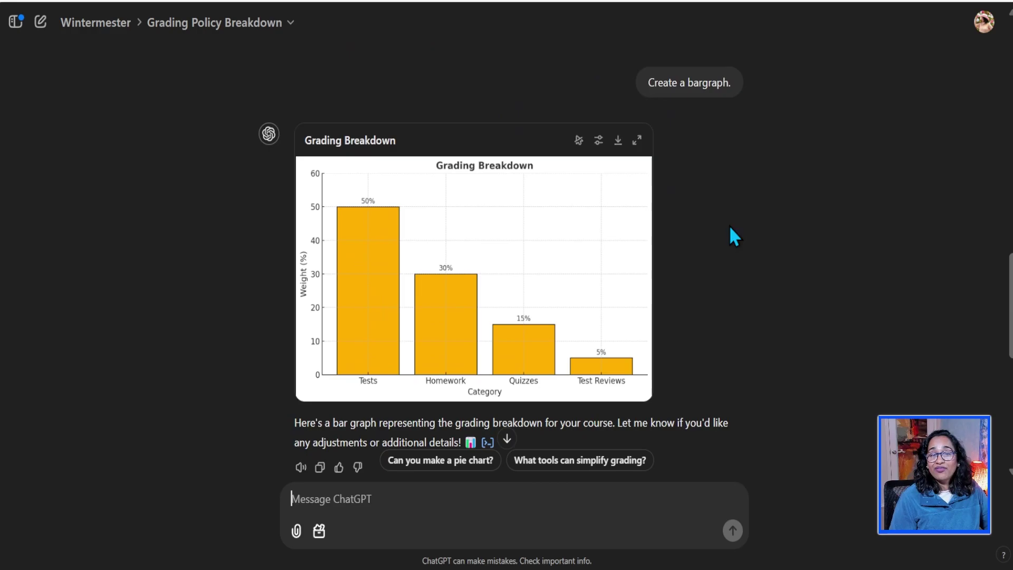
{"action": "scroll", "coordinate": [728, 235], "scroll_direction": "down", "scroll_amount": 5}
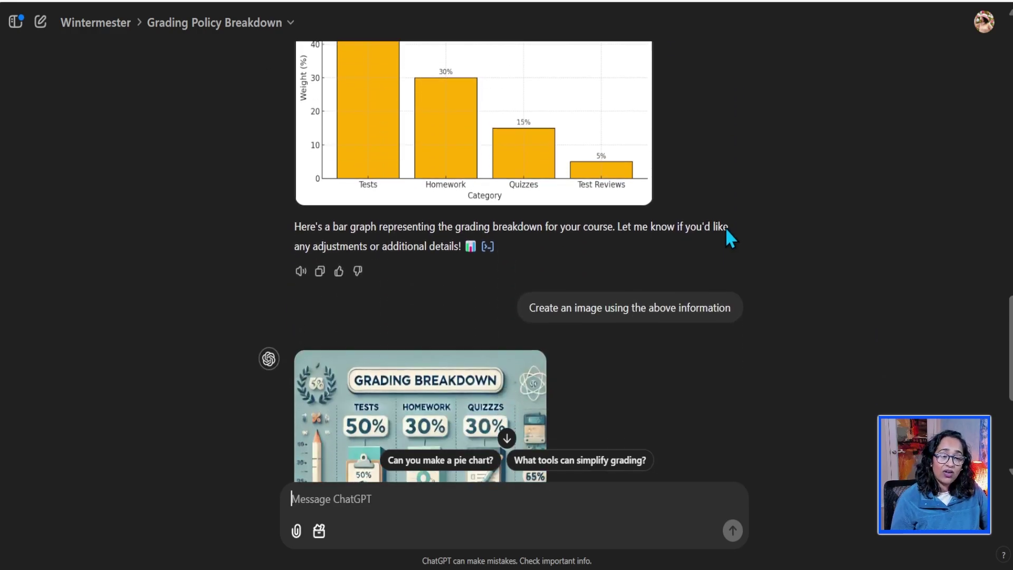
{"action": "scroll", "coordinate": [717, 298], "scroll_direction": "down", "scroll_amount": 2}
{"action": "scroll", "coordinate": [722, 294], "scroll_direction": "up", "scroll_amount": 5}
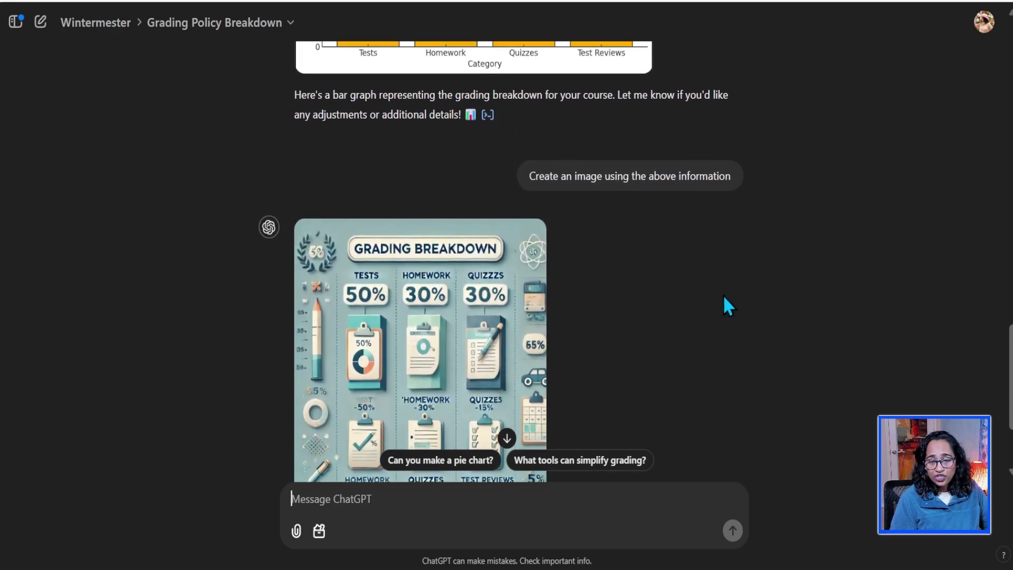
{"action": "scroll", "coordinate": [691, 248], "scroll_direction": "up", "scroll_amount": 5}
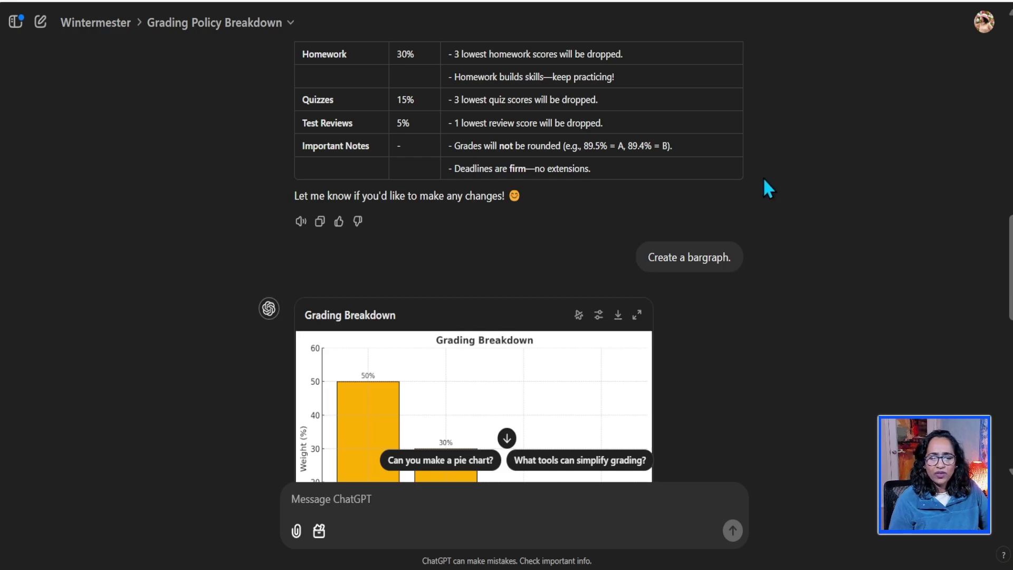
{"action": "scroll", "coordinate": [797, 205], "scroll_direction": "down", "scroll_amount": 10}
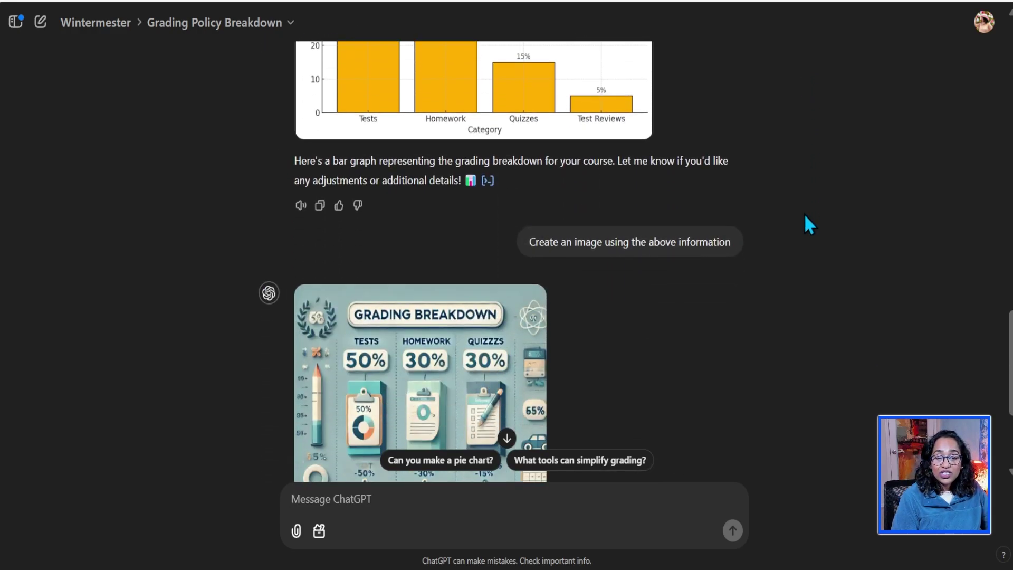
{"action": "scroll", "coordinate": [804, 213], "scroll_direction": "down", "scroll_amount": 2}
{"action": "scroll", "coordinate": [806, 217], "scroll_direction": "up", "scroll_amount": 12}
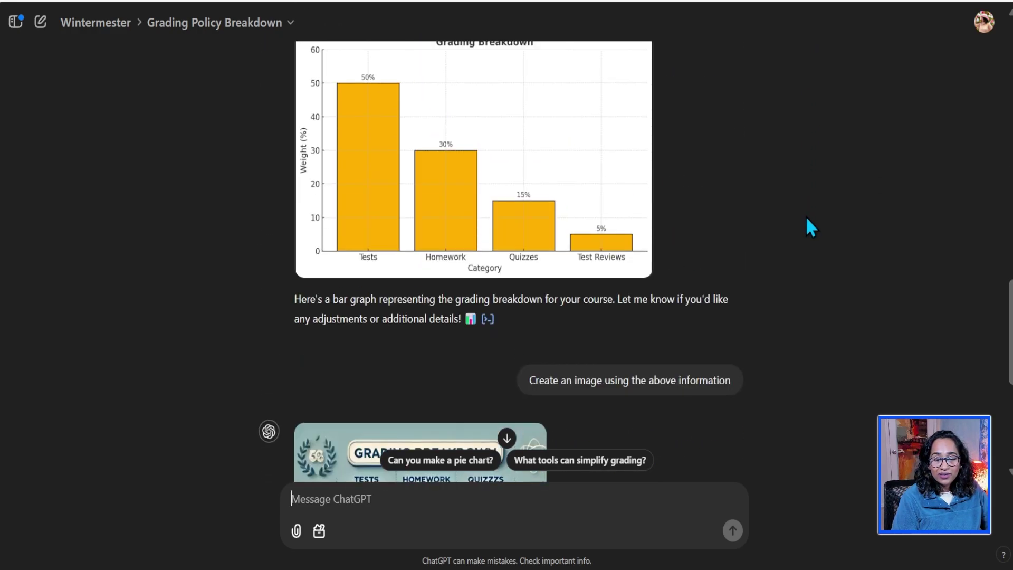
{"action": "scroll", "coordinate": [808, 211], "scroll_direction": "up", "scroll_amount": 10}
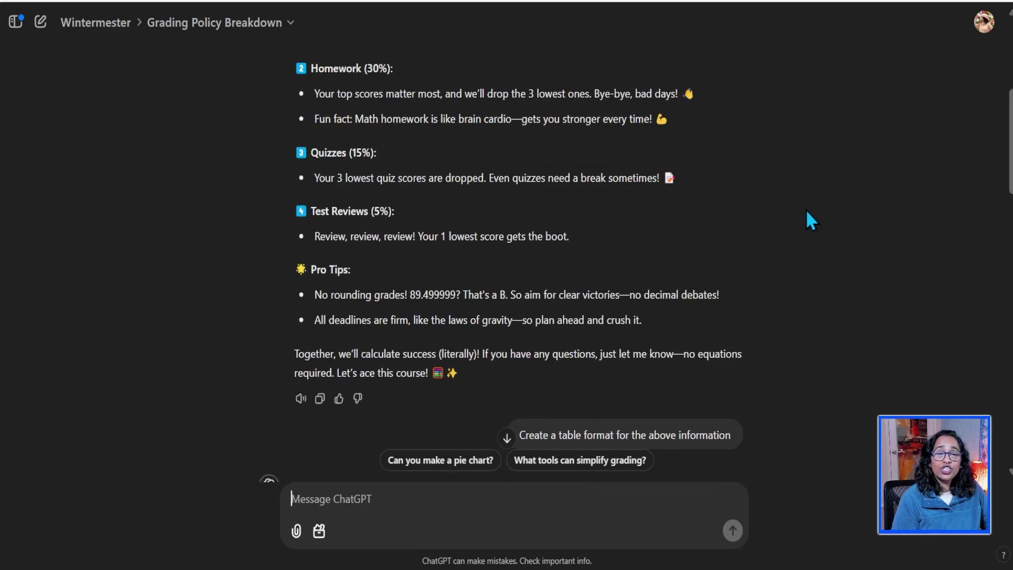